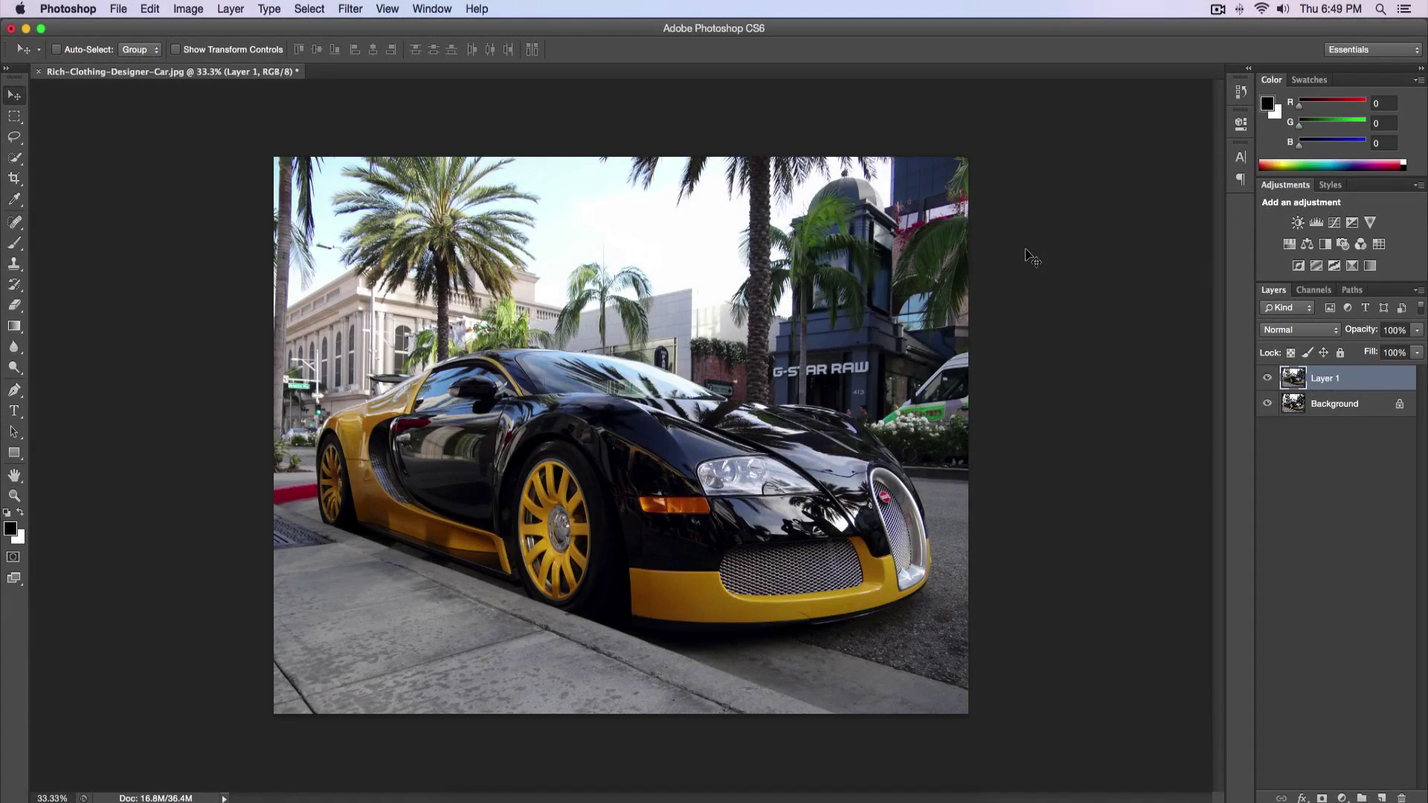
Toggle Layer 1's visibility off and on to compare it with the layer below
left_click(1267, 379)
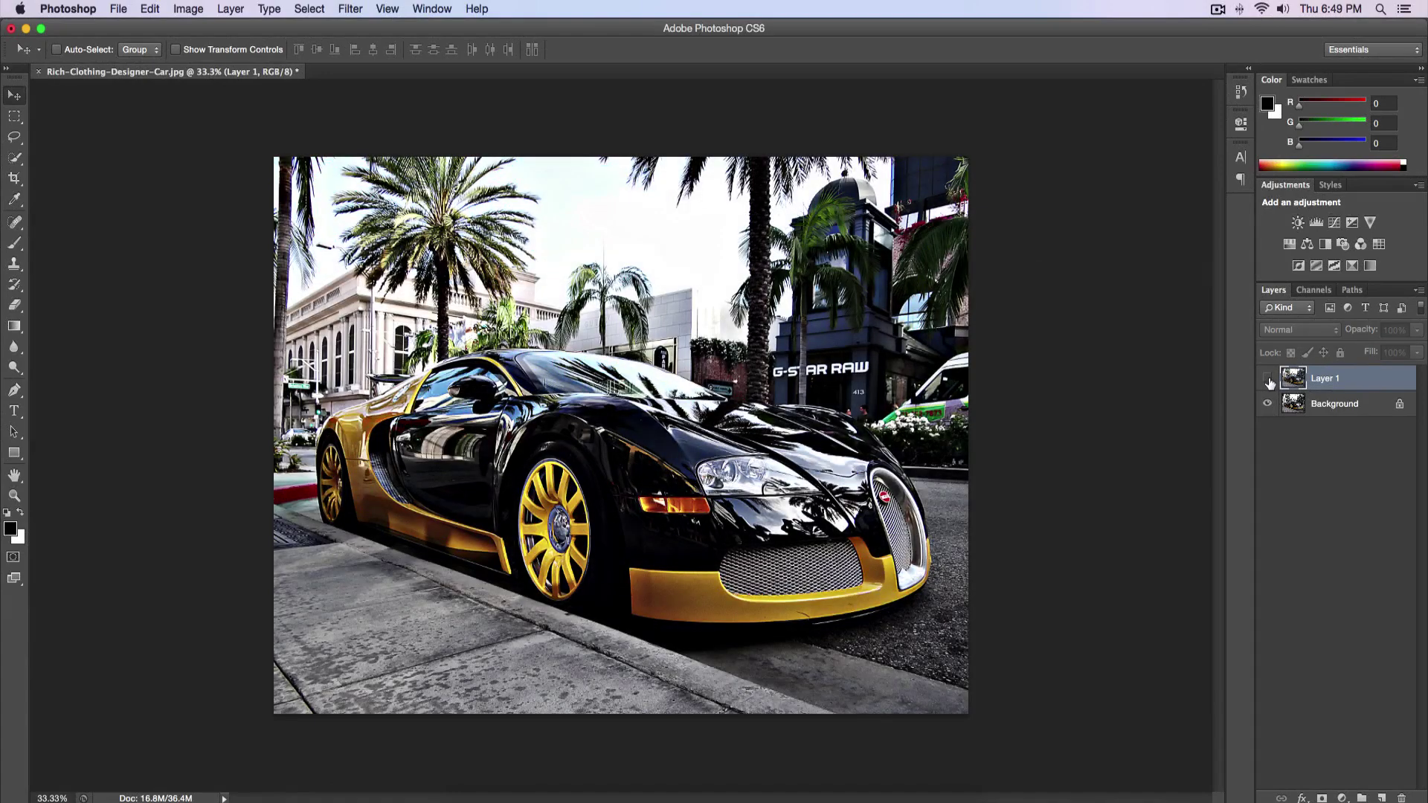
left_click(1268, 379)
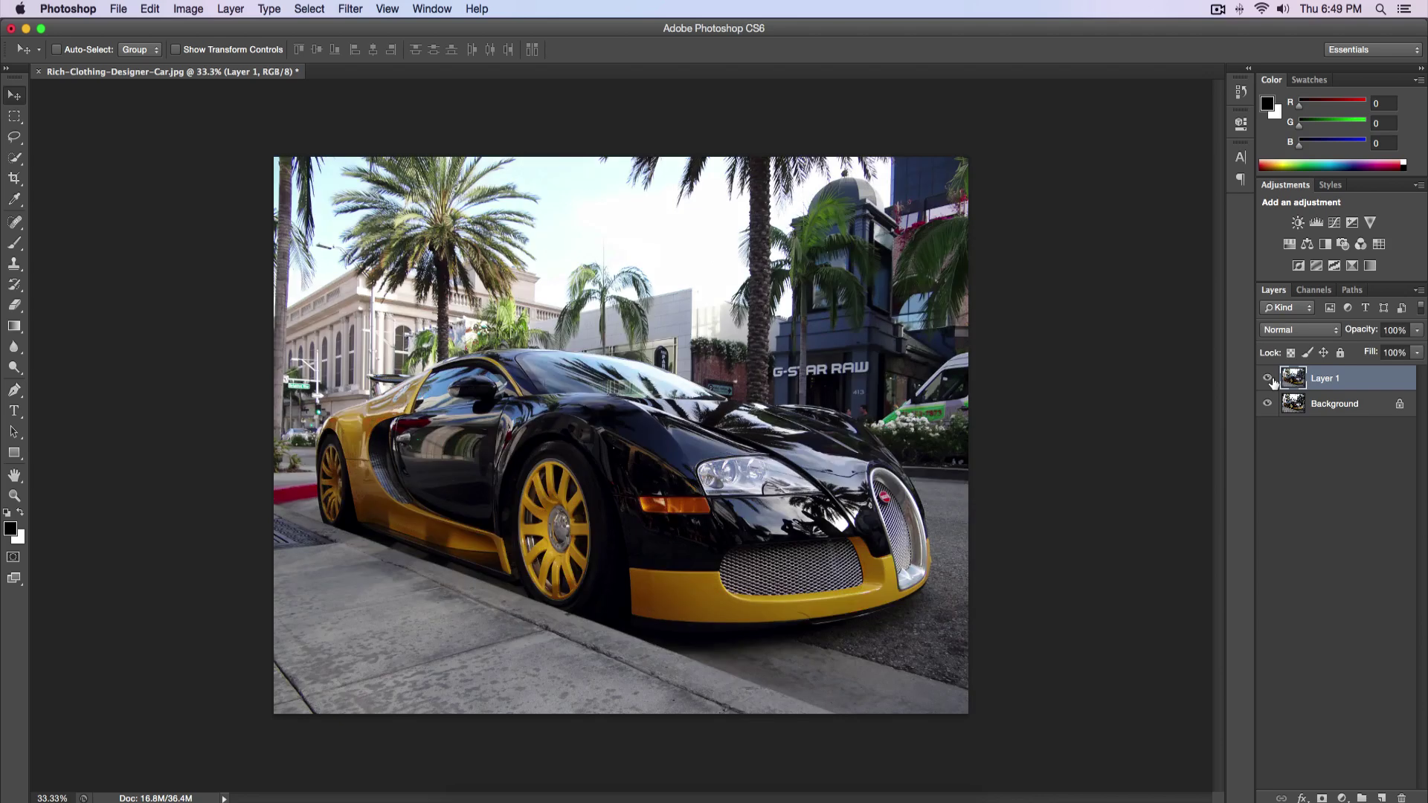
left_click(1270, 380)
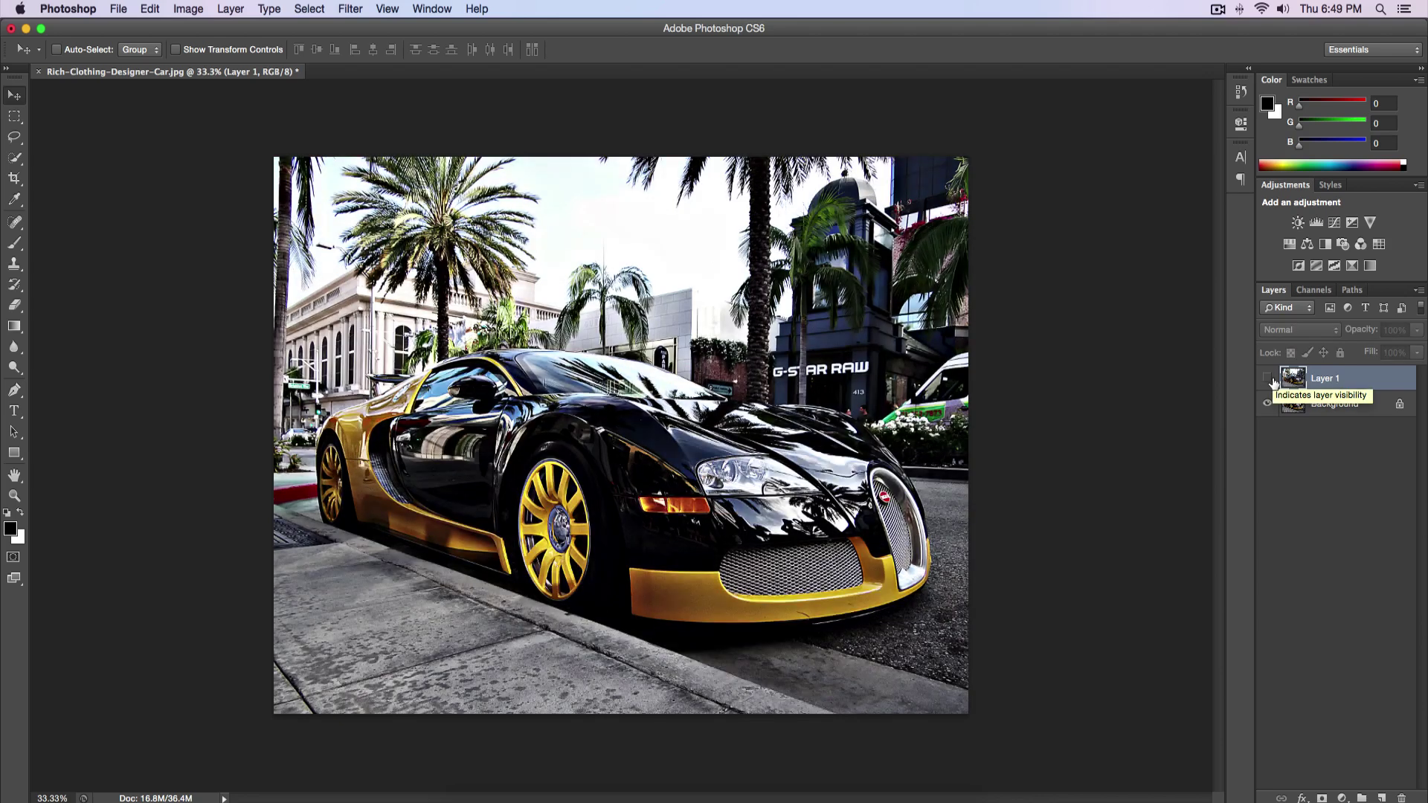
left_click(1268, 379)
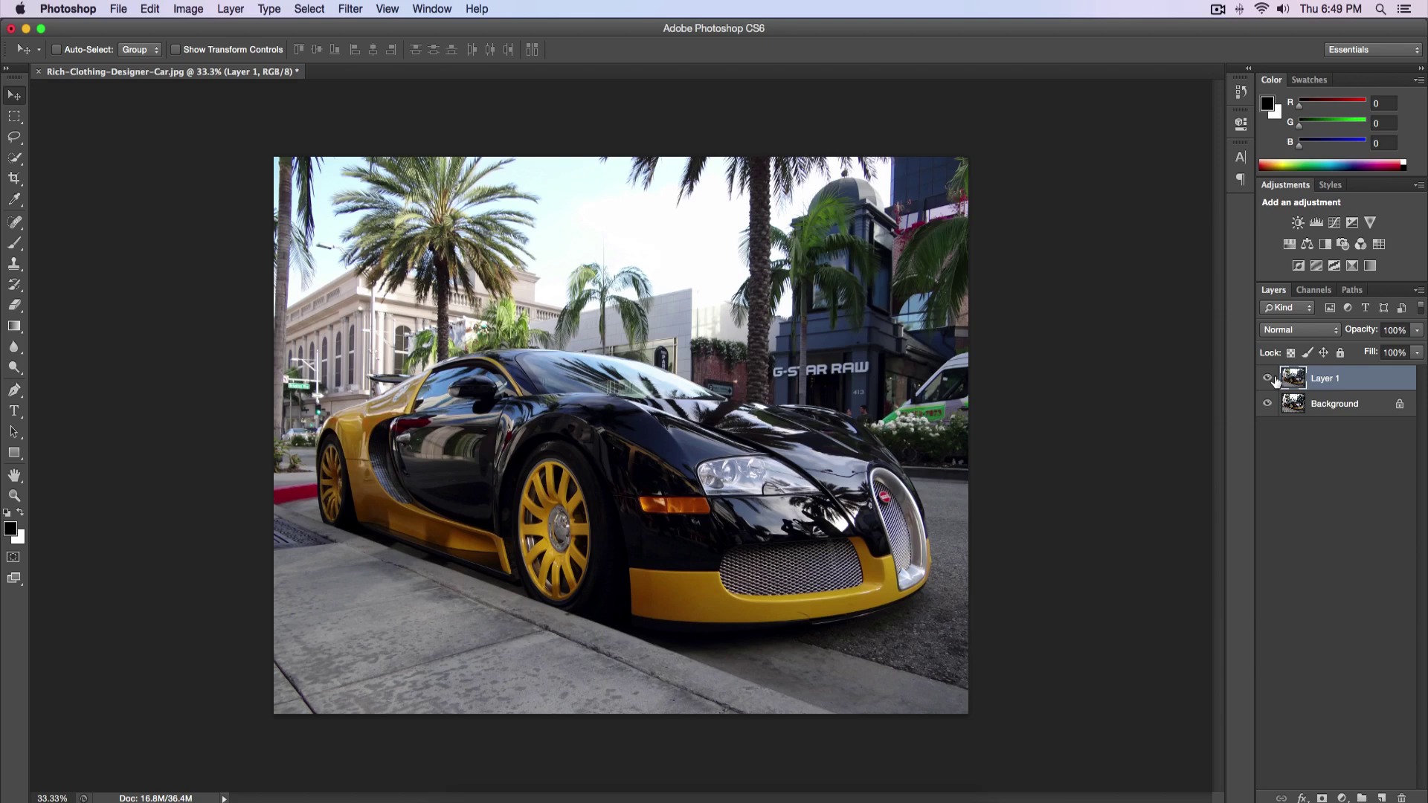
Delete the Background layer, fully lock Layer 1, and duplicate it as Layer 1 copy
left_click(1350, 413)
key("Delete")
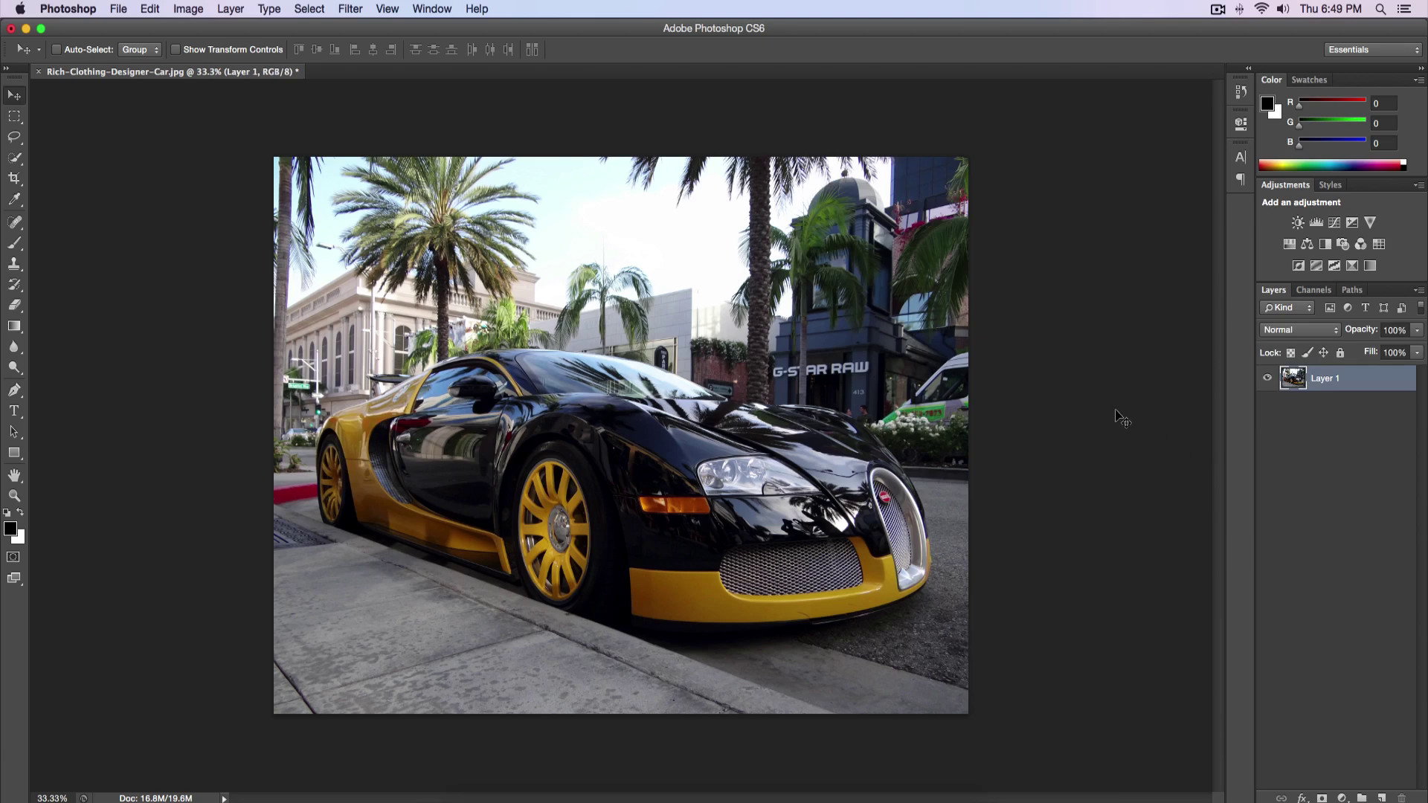
left_click(1340, 354)
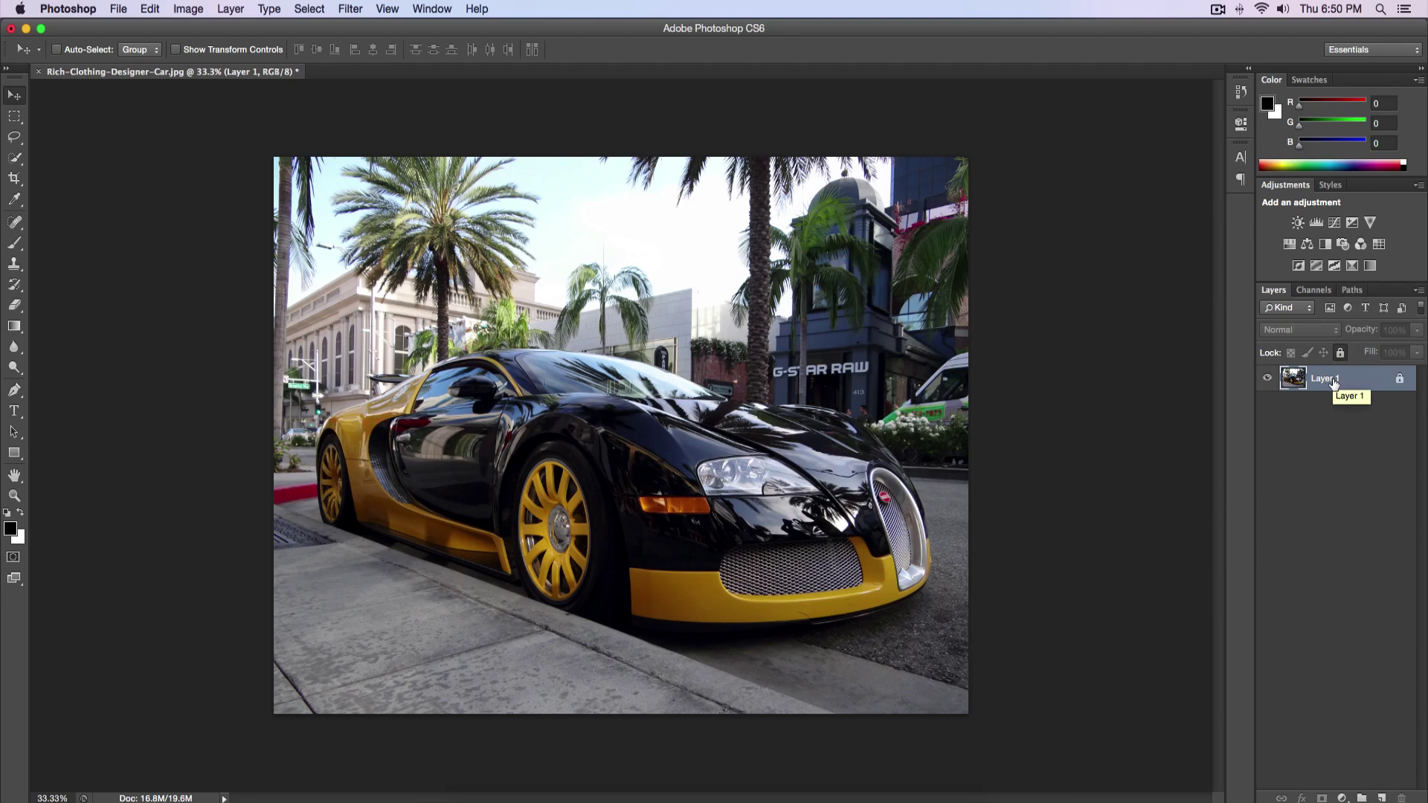
key("super+j")
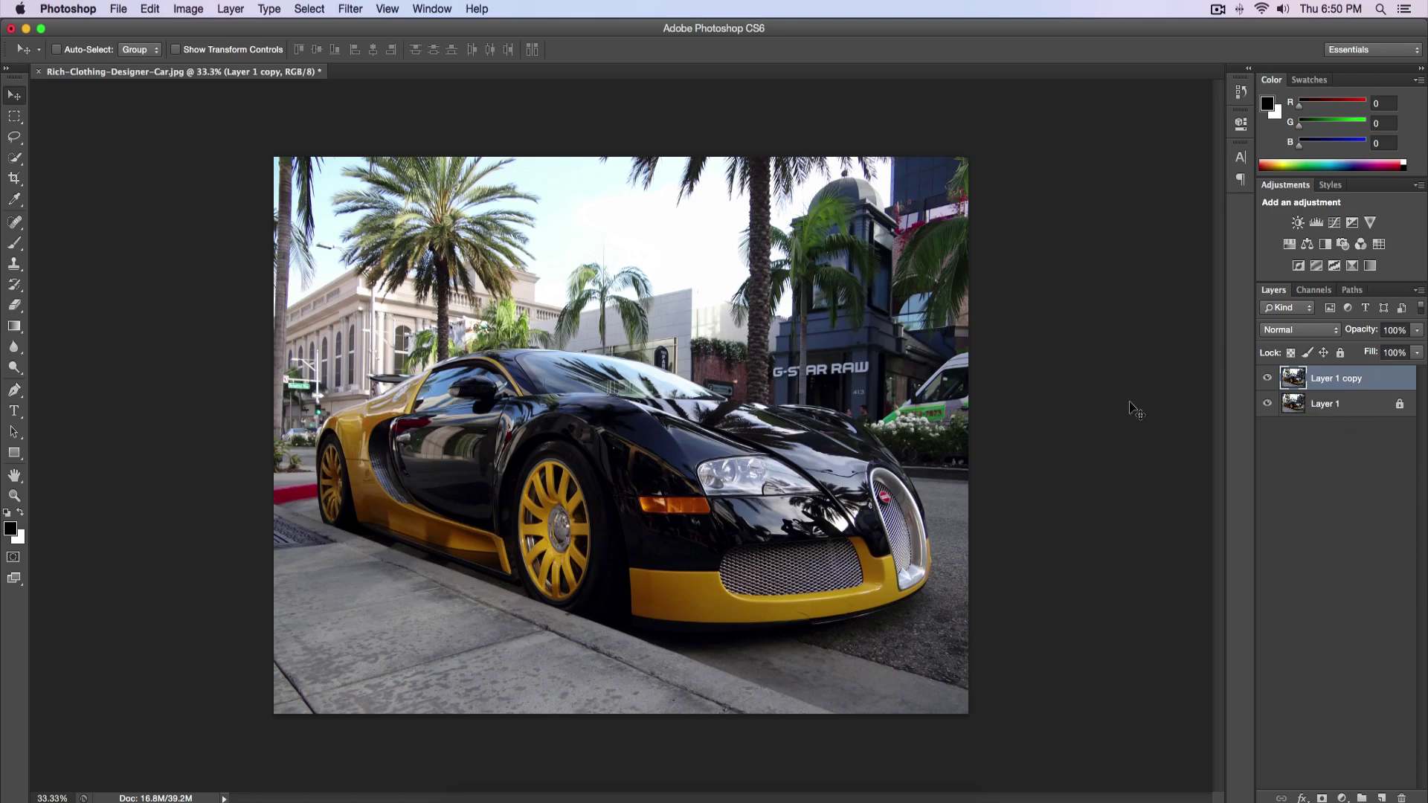
left_click(1266, 377)
left_click(1333, 402)
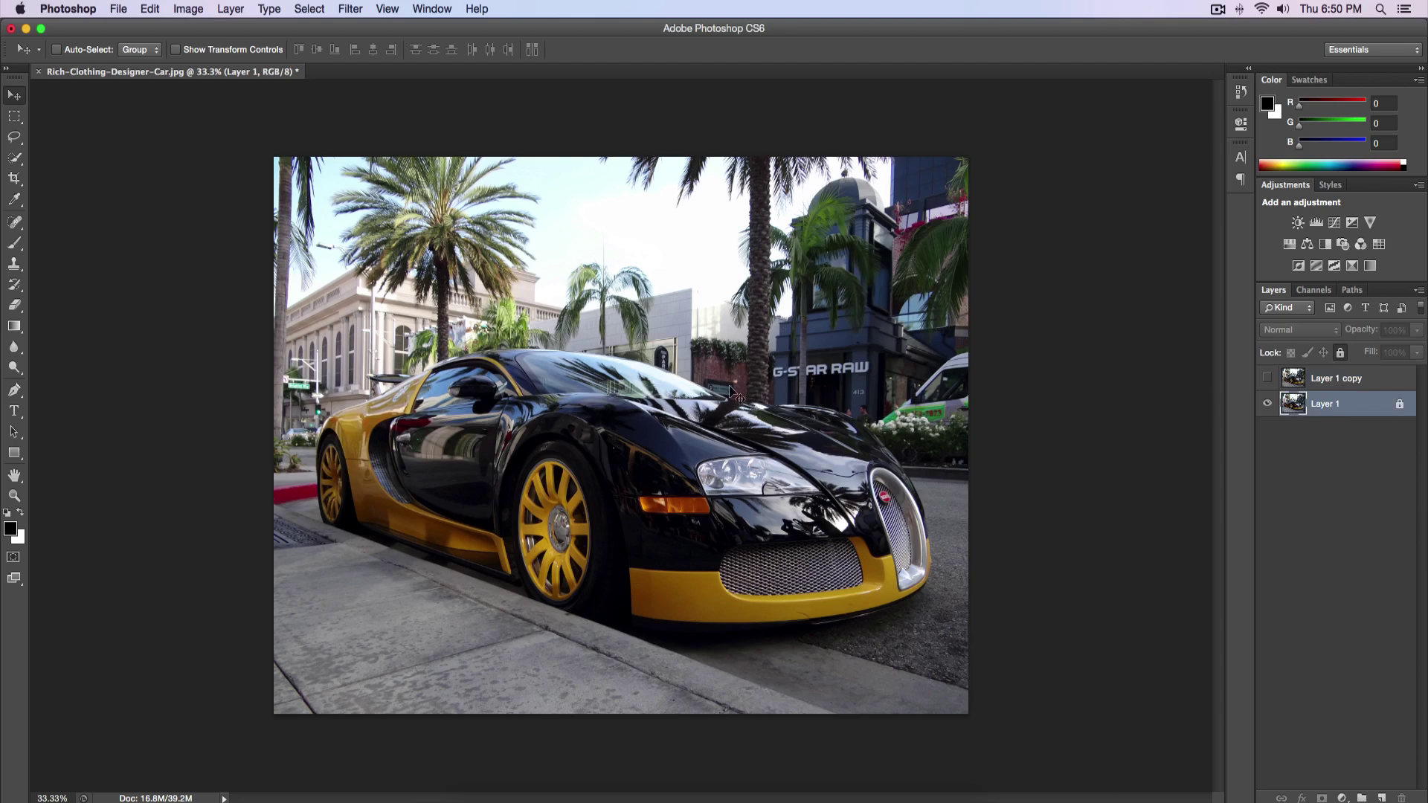
left_click(714, 236)
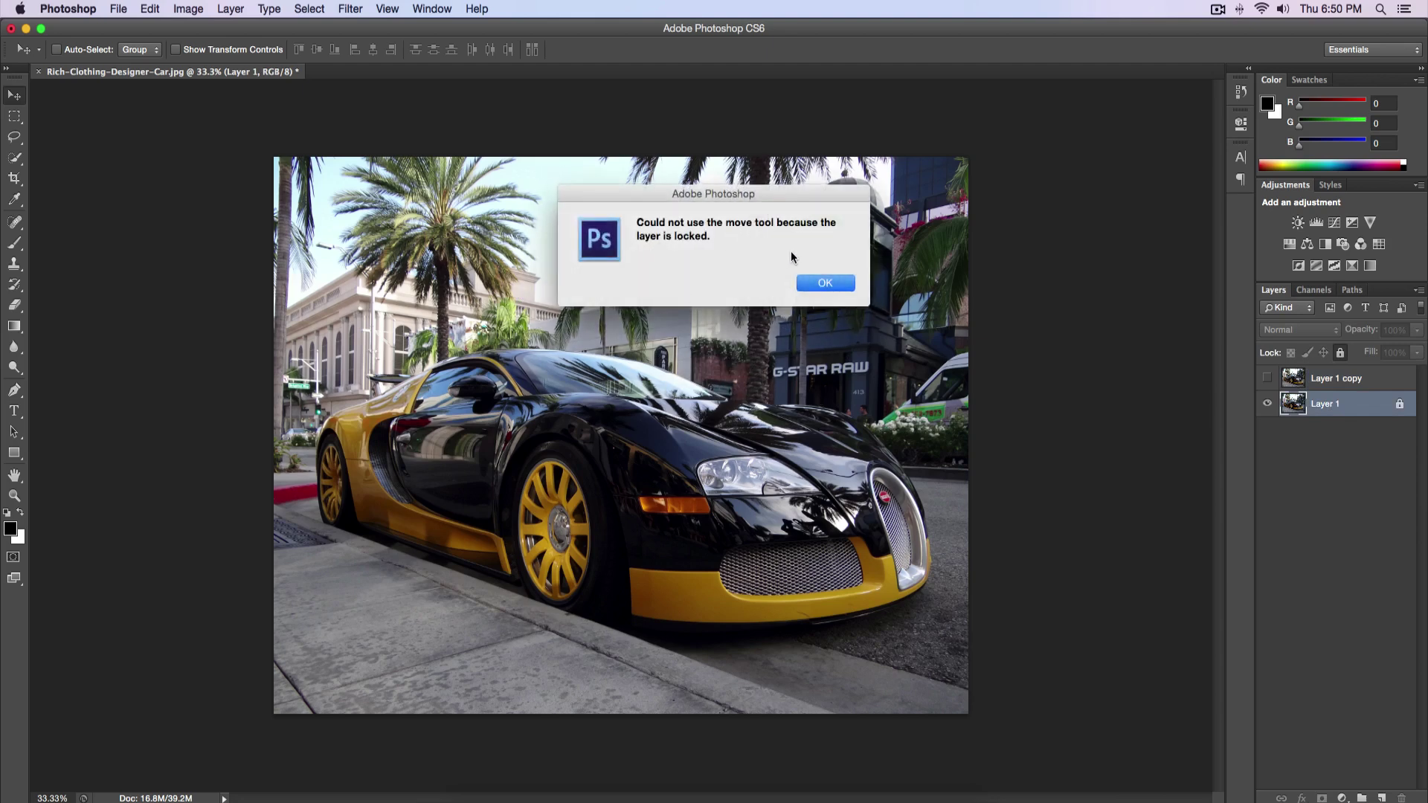
left_click(816, 283)
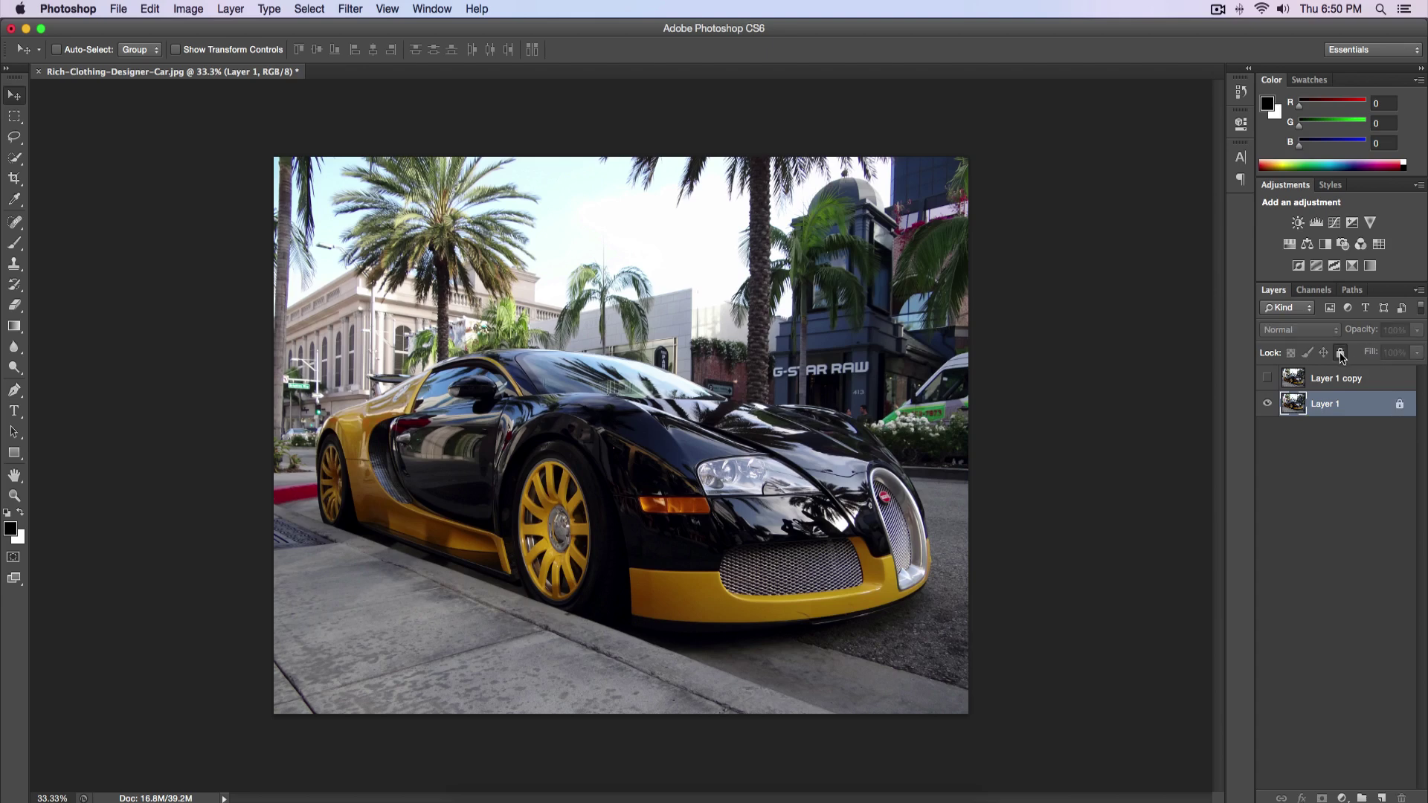
left_click(1347, 378)
left_click(1267, 378)
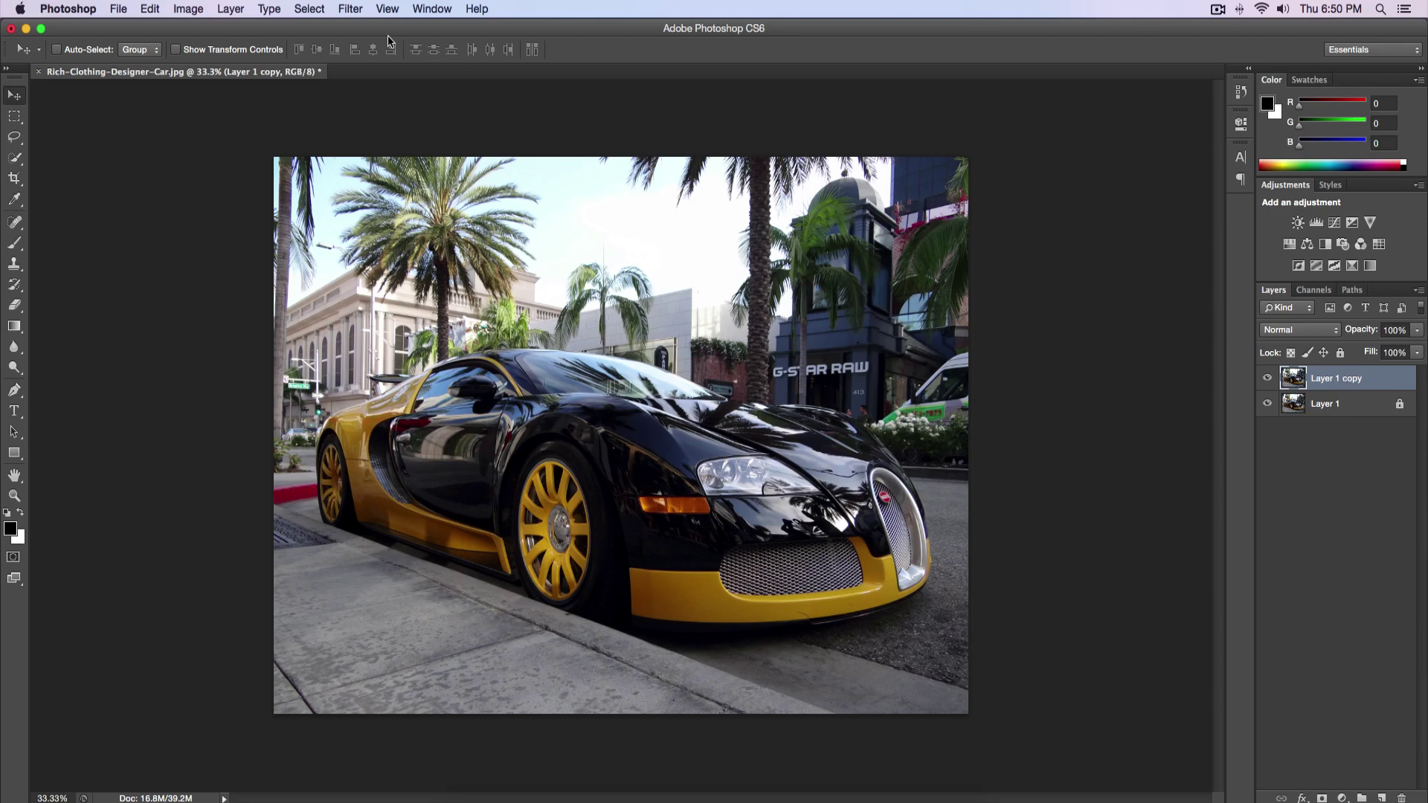
Run a High Pass filter with a 3.5-pixel radius on Layer 1 copy
left_click(364, 10)
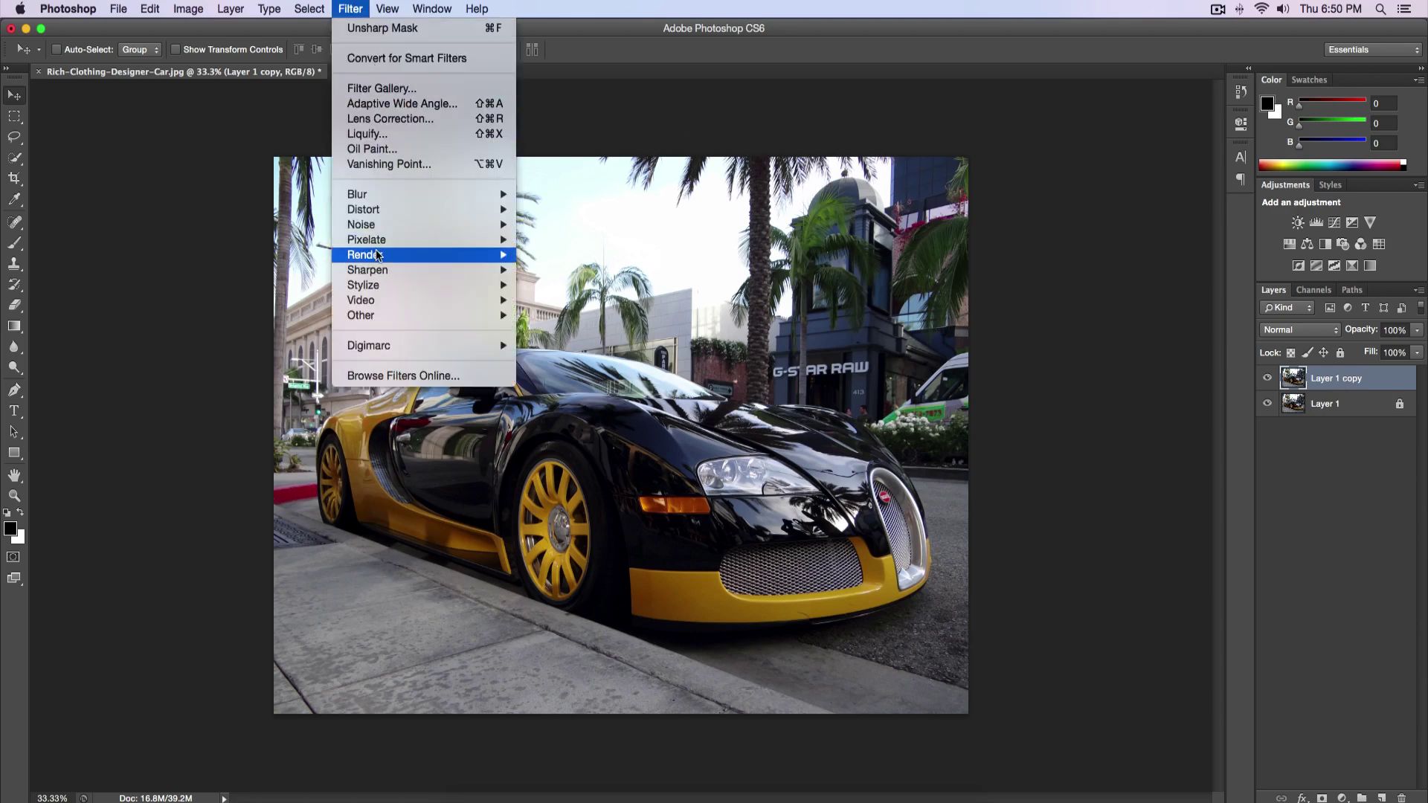
mouse_move(471, 316)
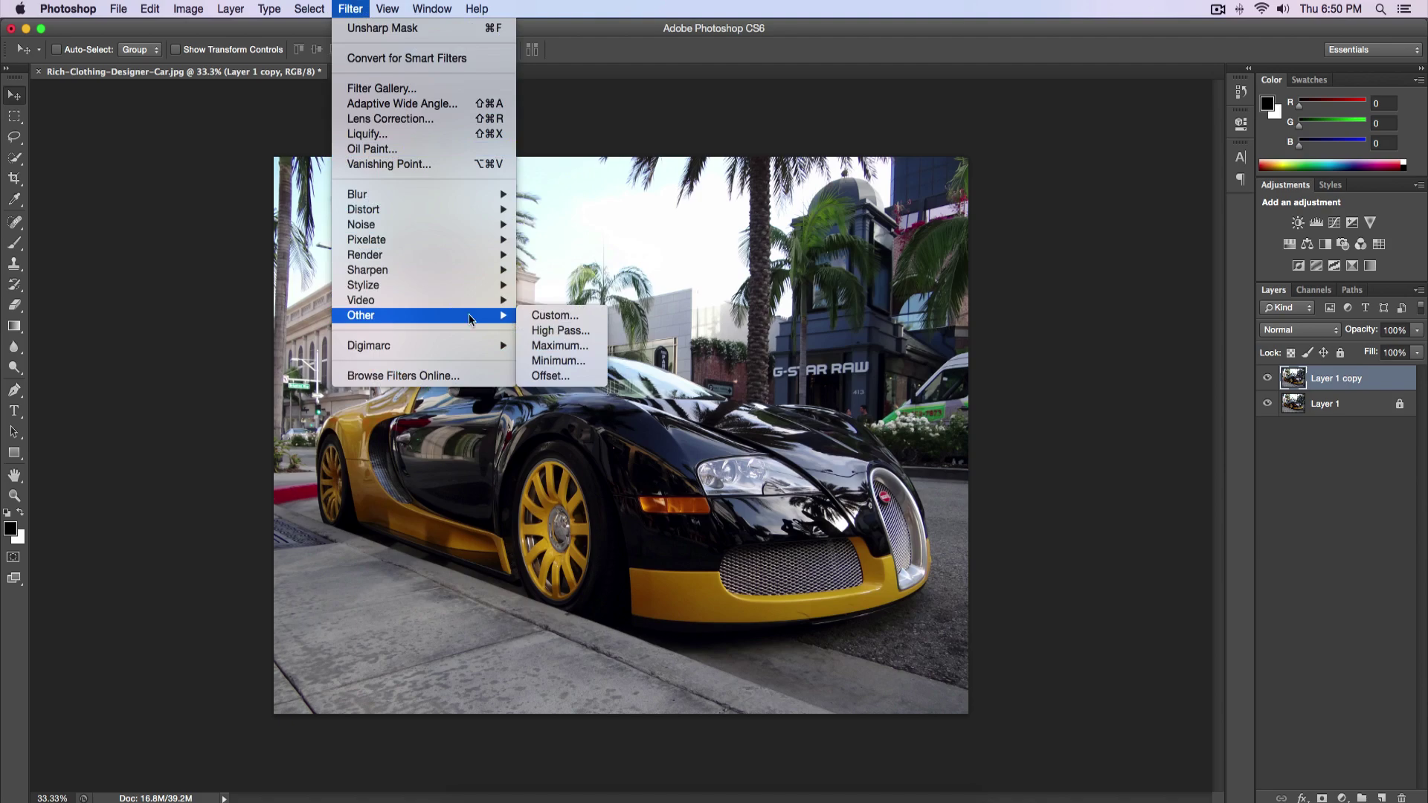
left_click(559, 330)
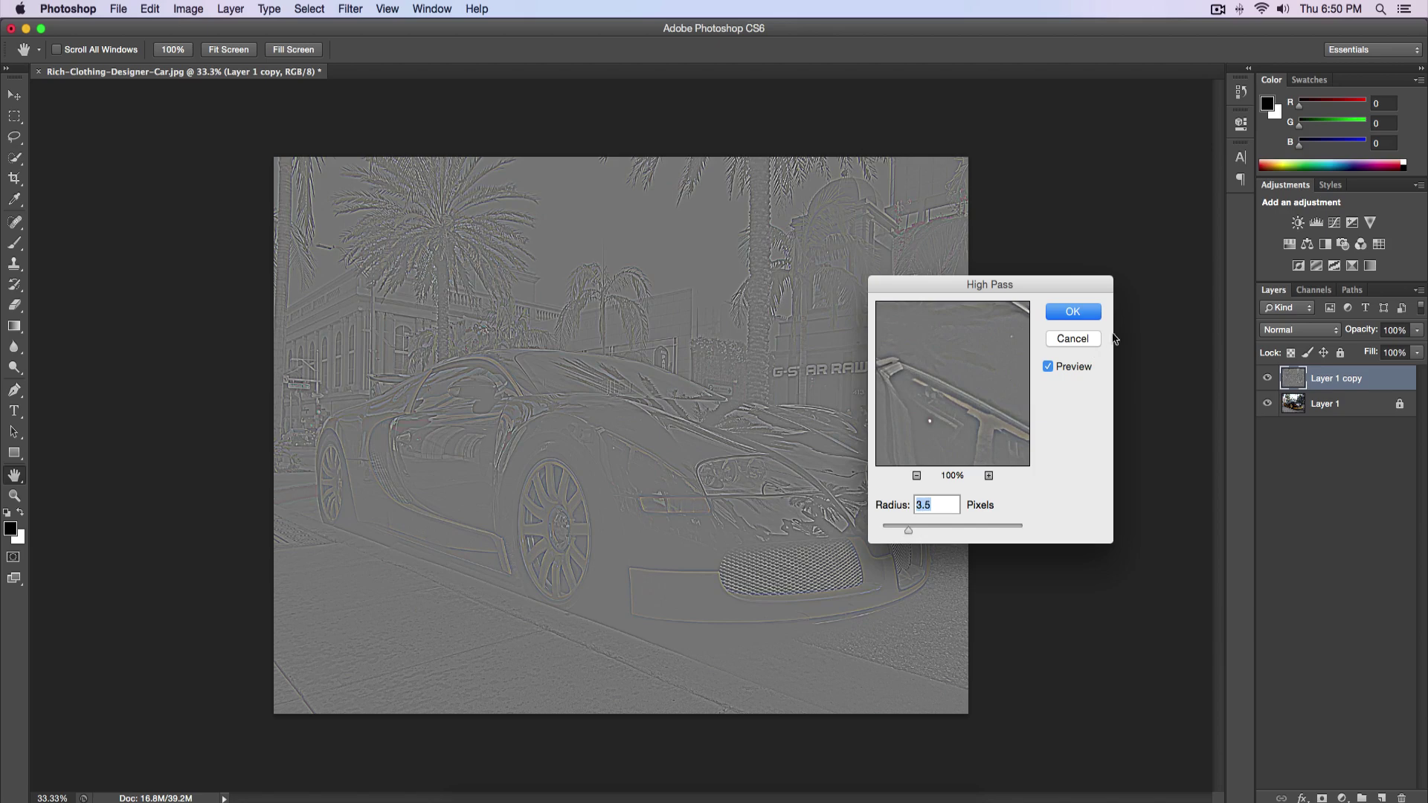
left_click(1097, 314)
Blend Layer 1 copy in Vivid Light and flatten the image into one Background layer
key("v")
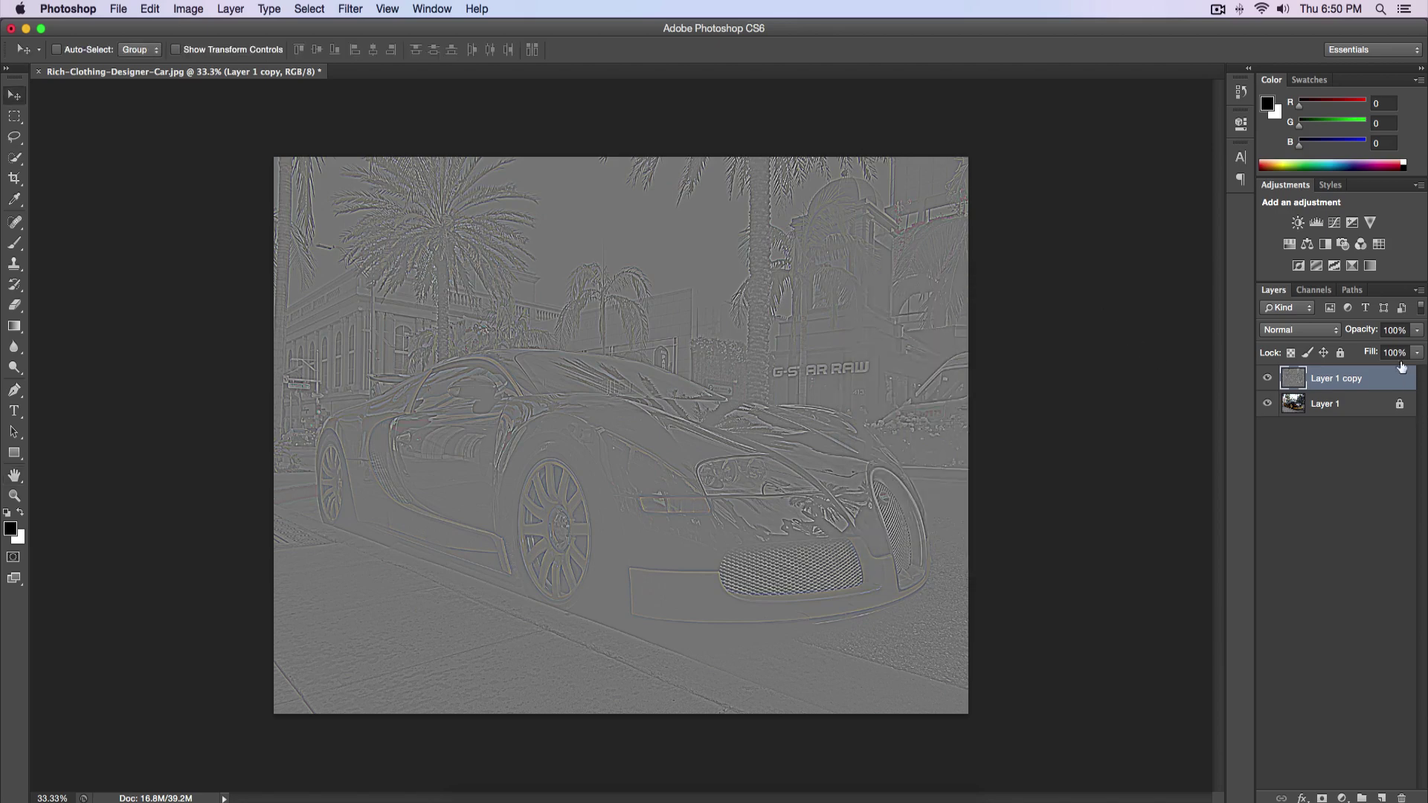
left_click(1322, 332)
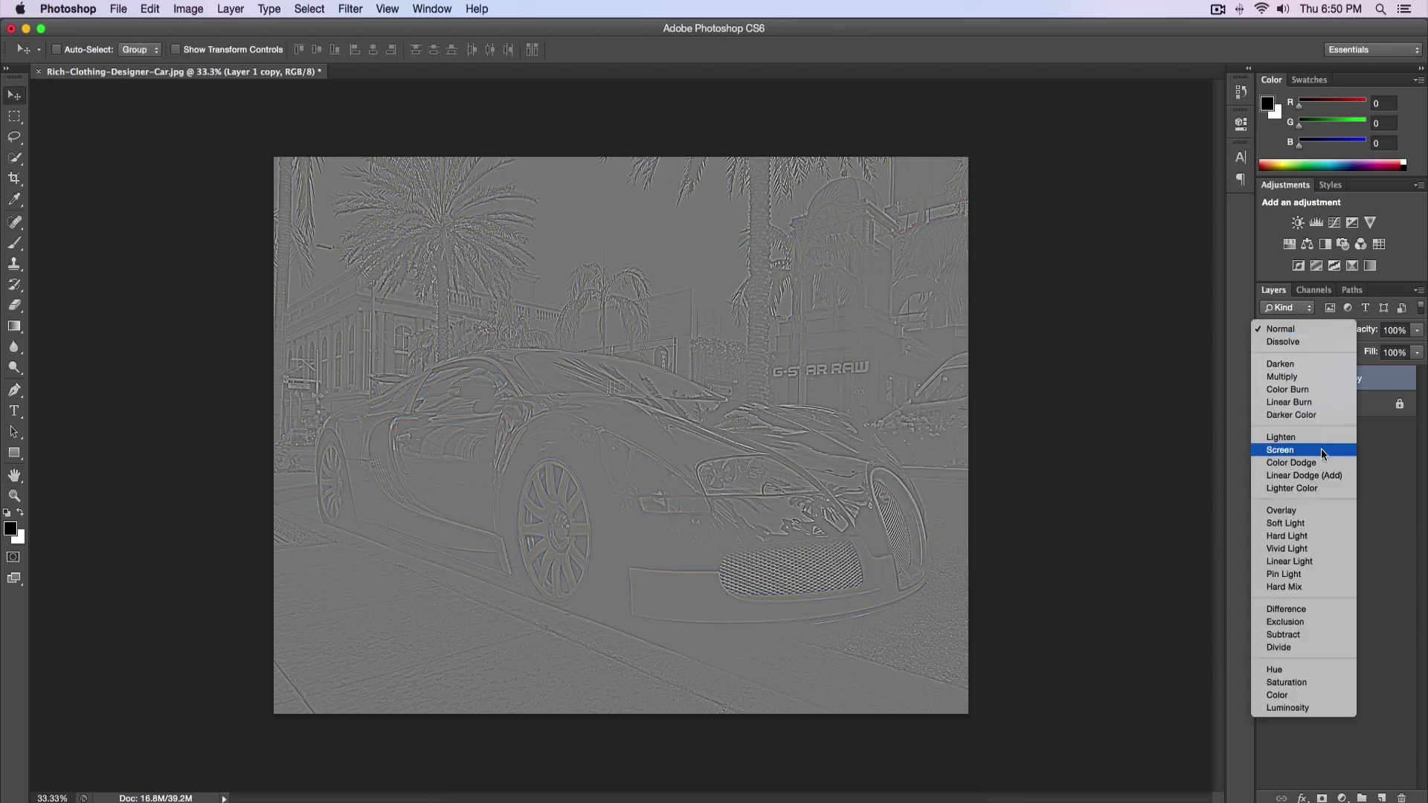
left_click(1322, 549)
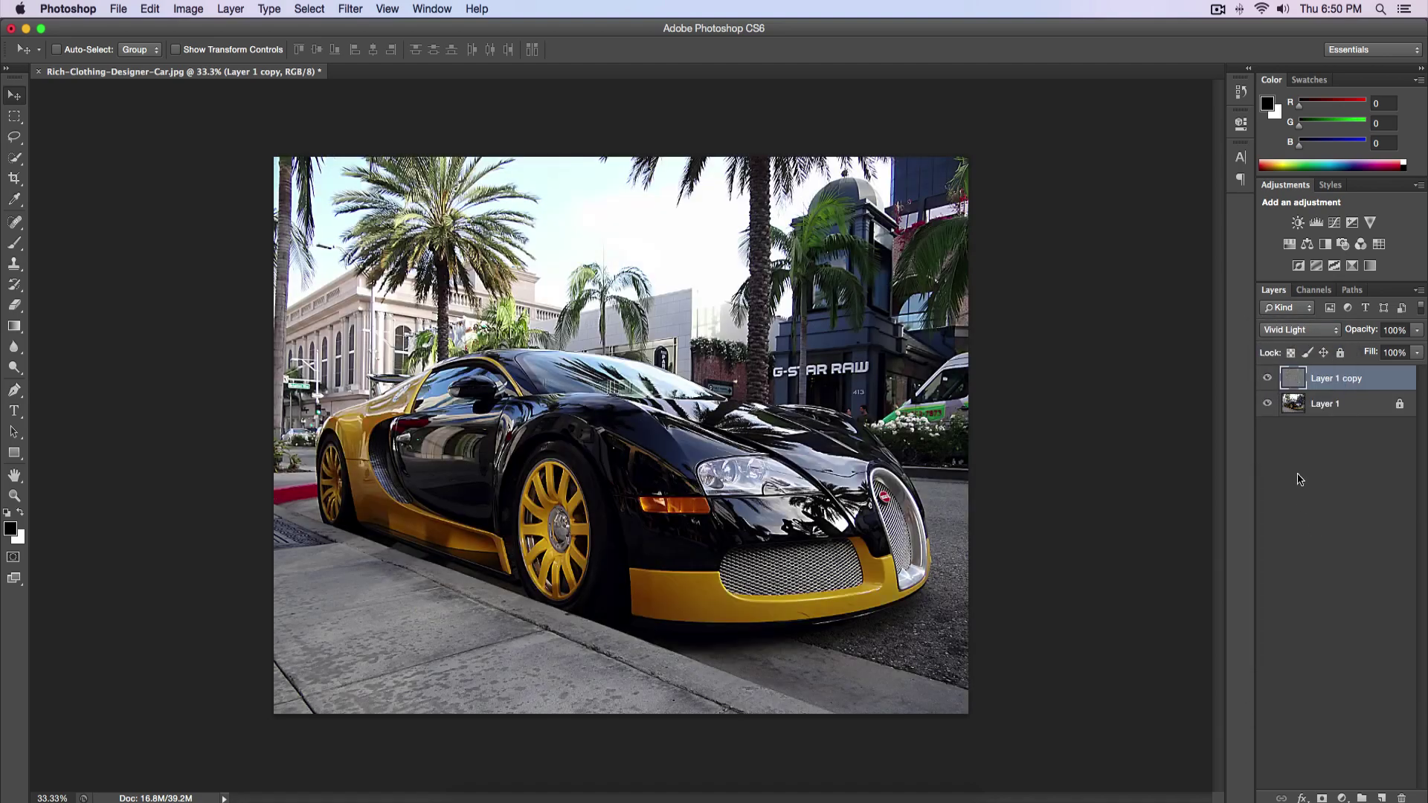
right_click(1364, 387)
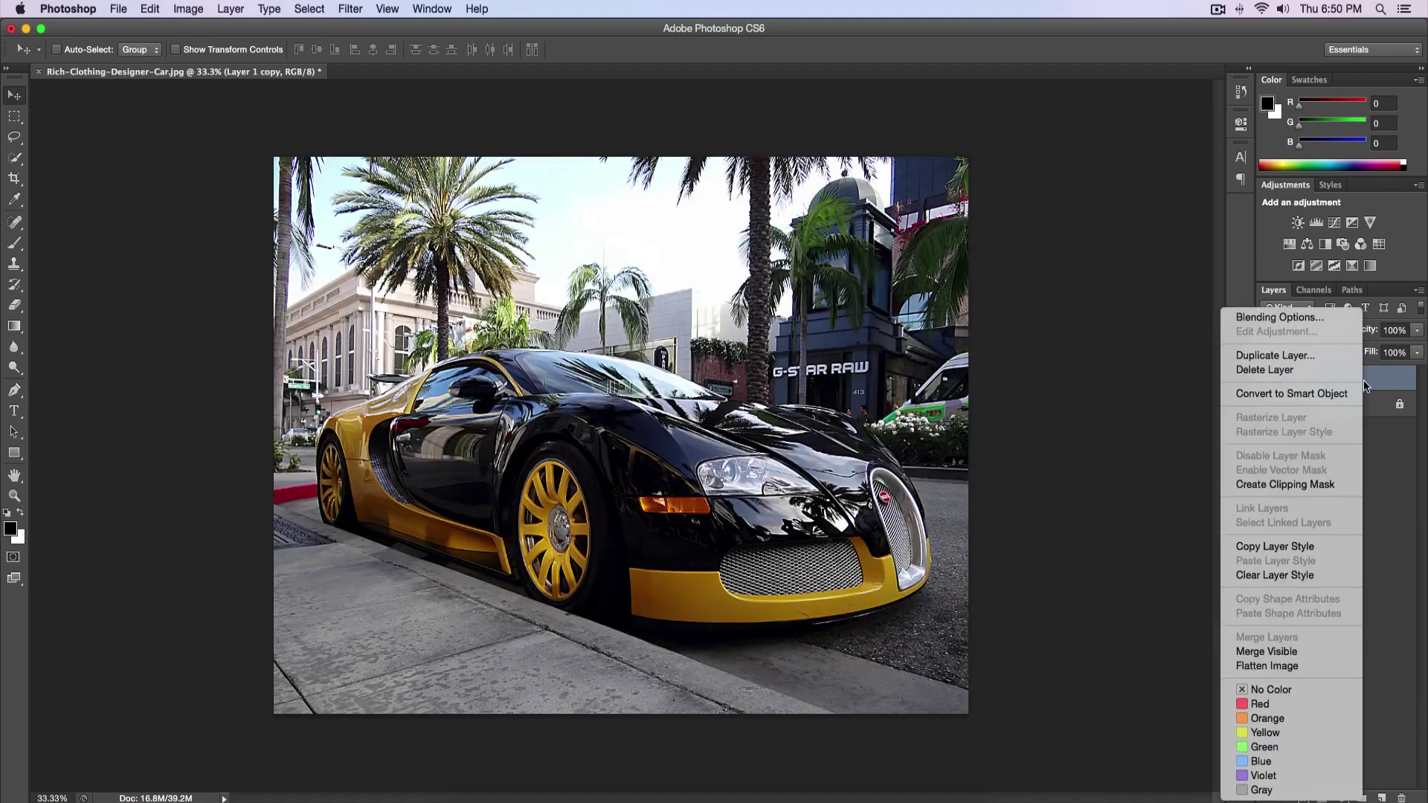
left_click(1294, 666)
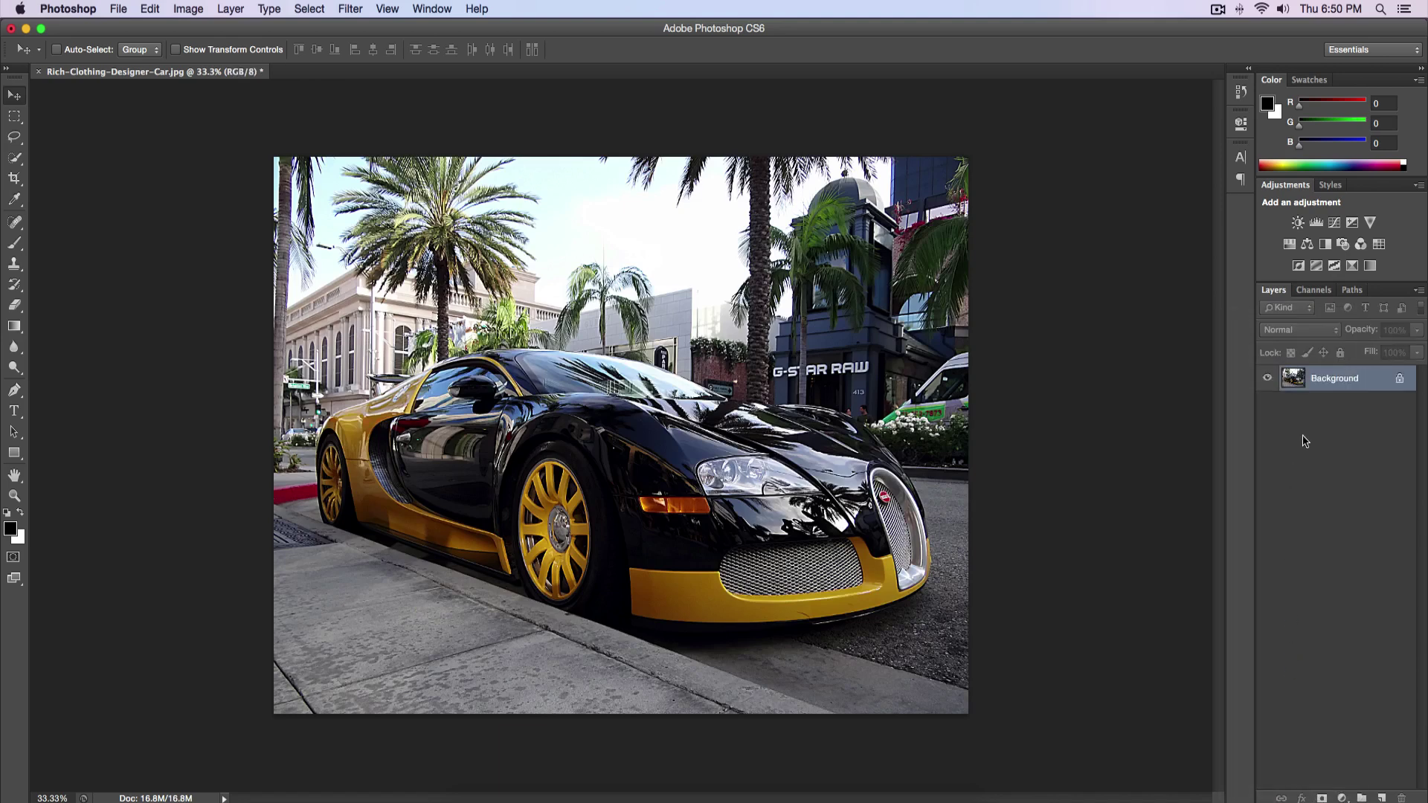
Duplicate the flattened Background to Layer 1 and apply a 7.0-pixel High Pass to it
key("super+j")
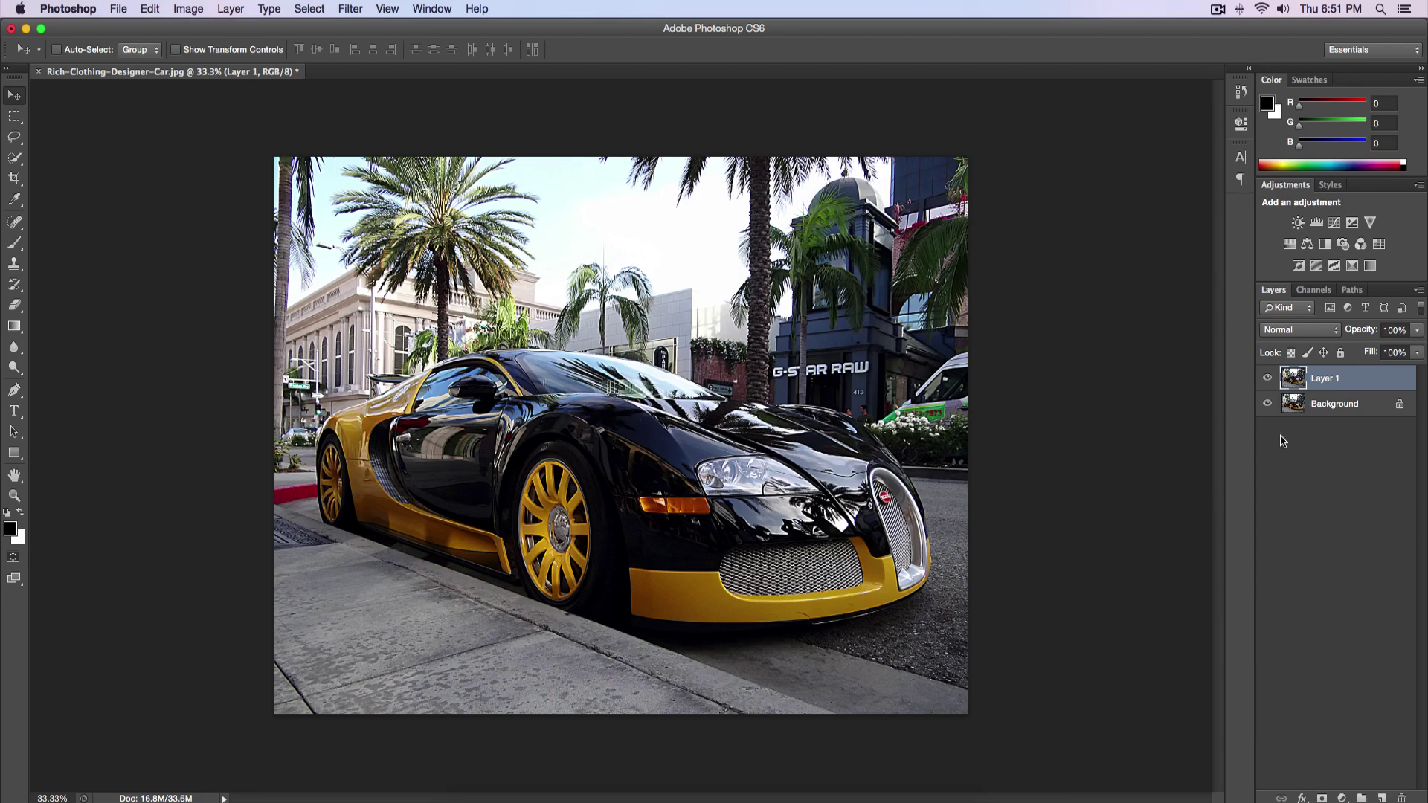
left_click(360, 8)
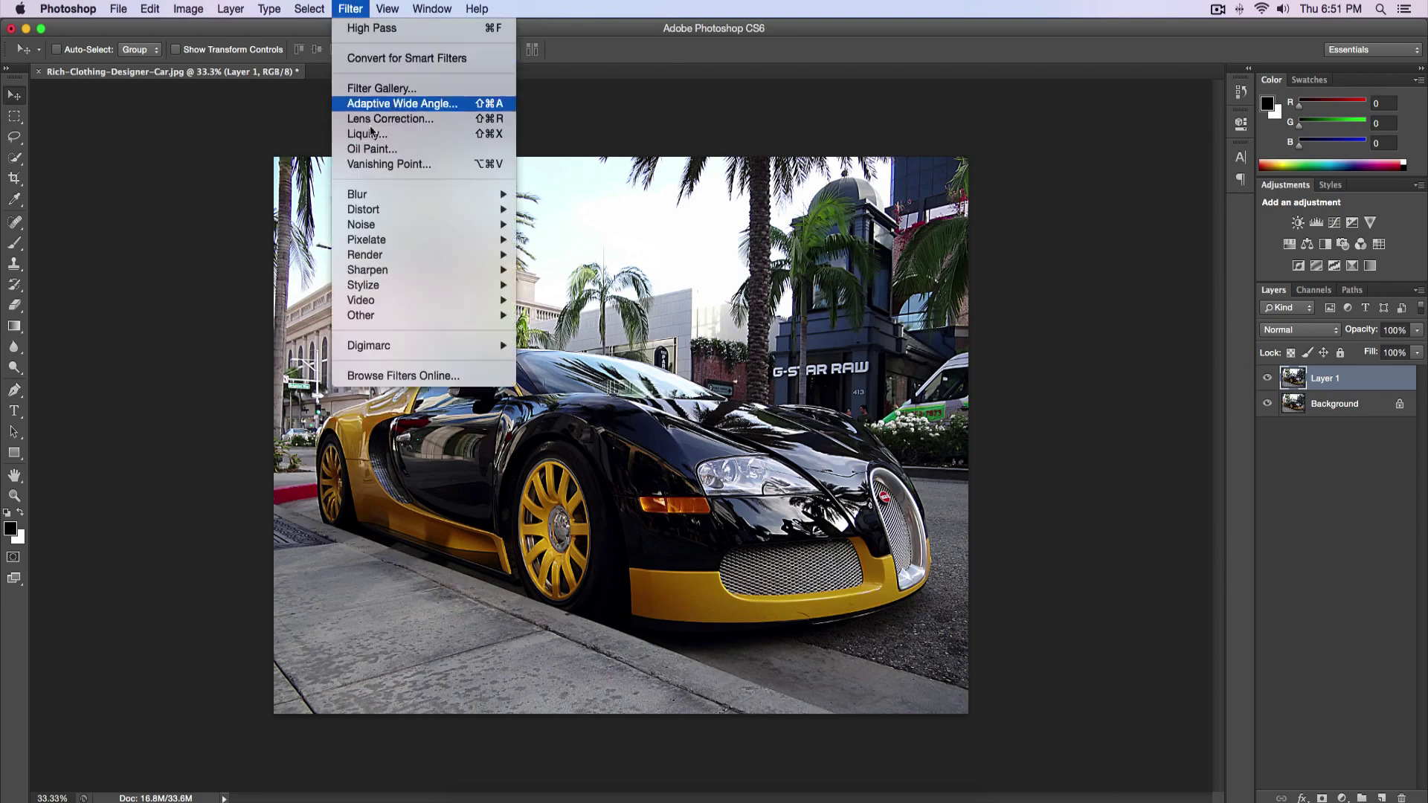
mouse_move(392, 326)
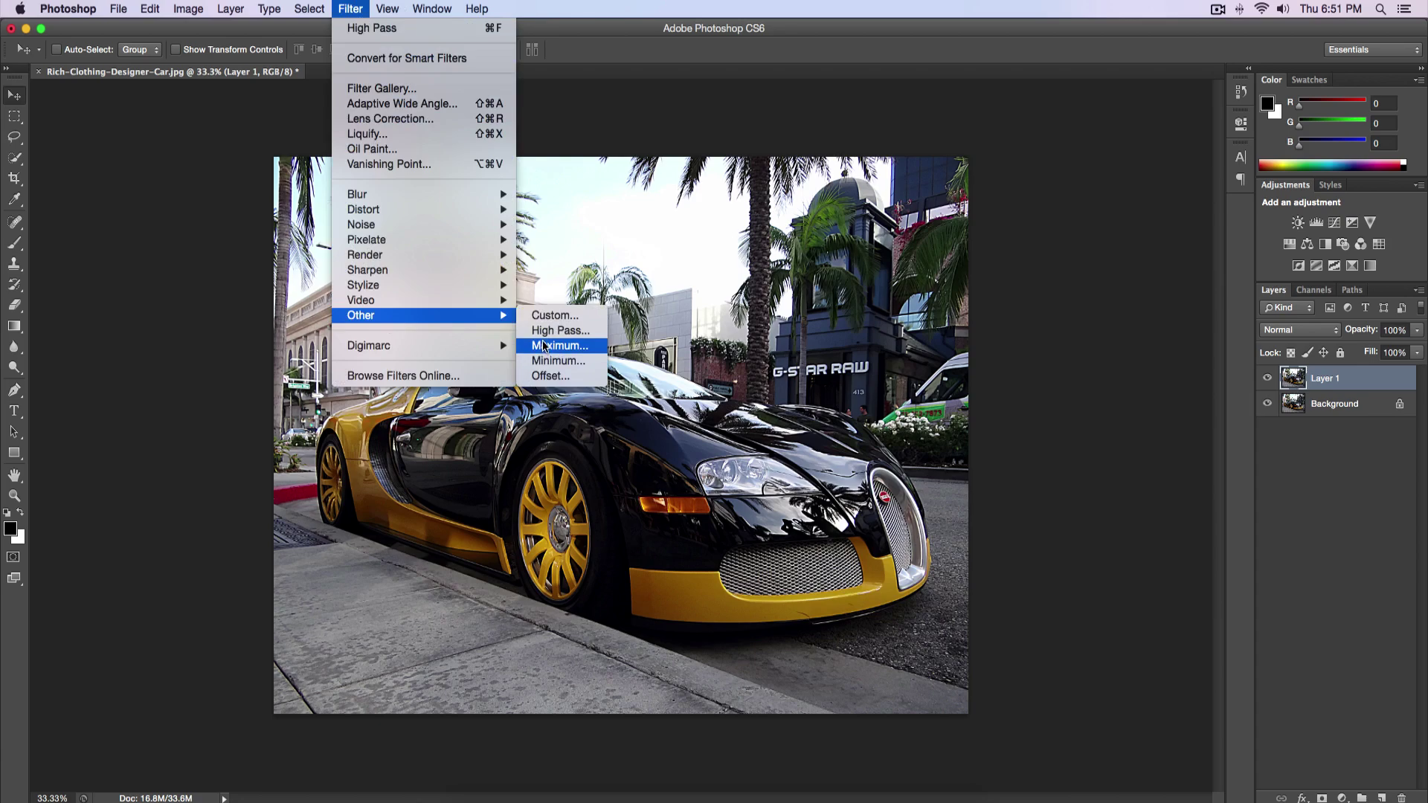
left_click(547, 332)
left_click_drag(1045, 284, 1071, 255)
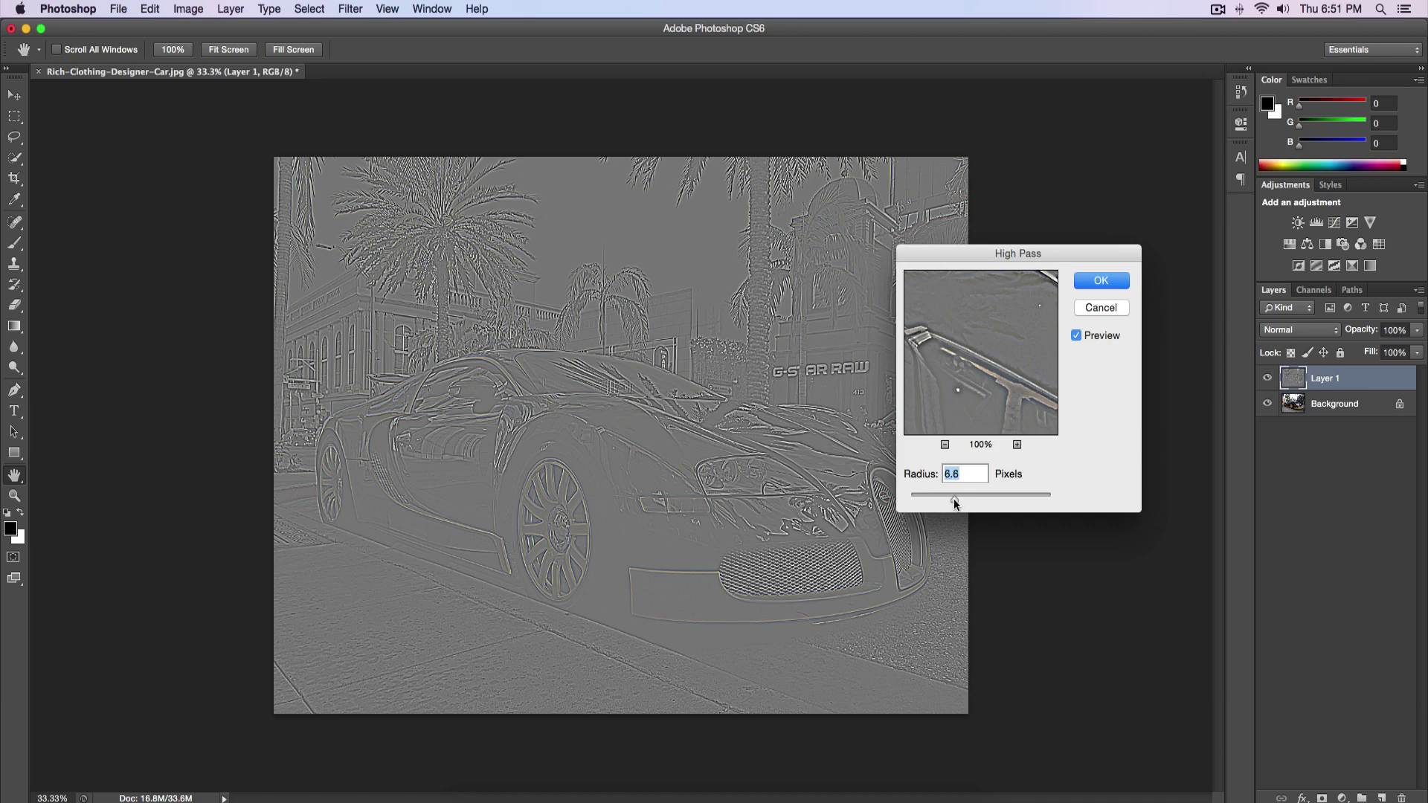
left_click_drag(956, 503, 956, 502)
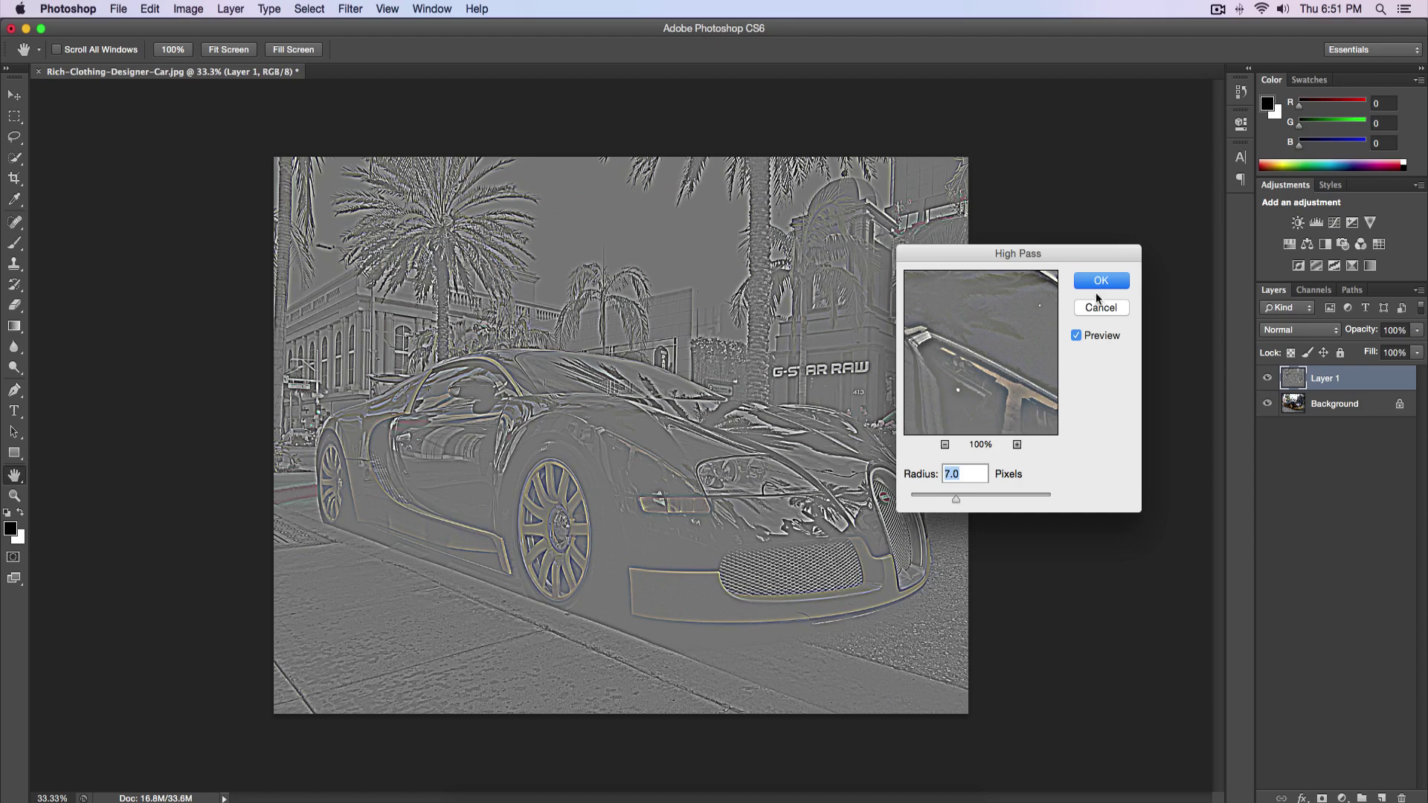
left_click(1097, 290)
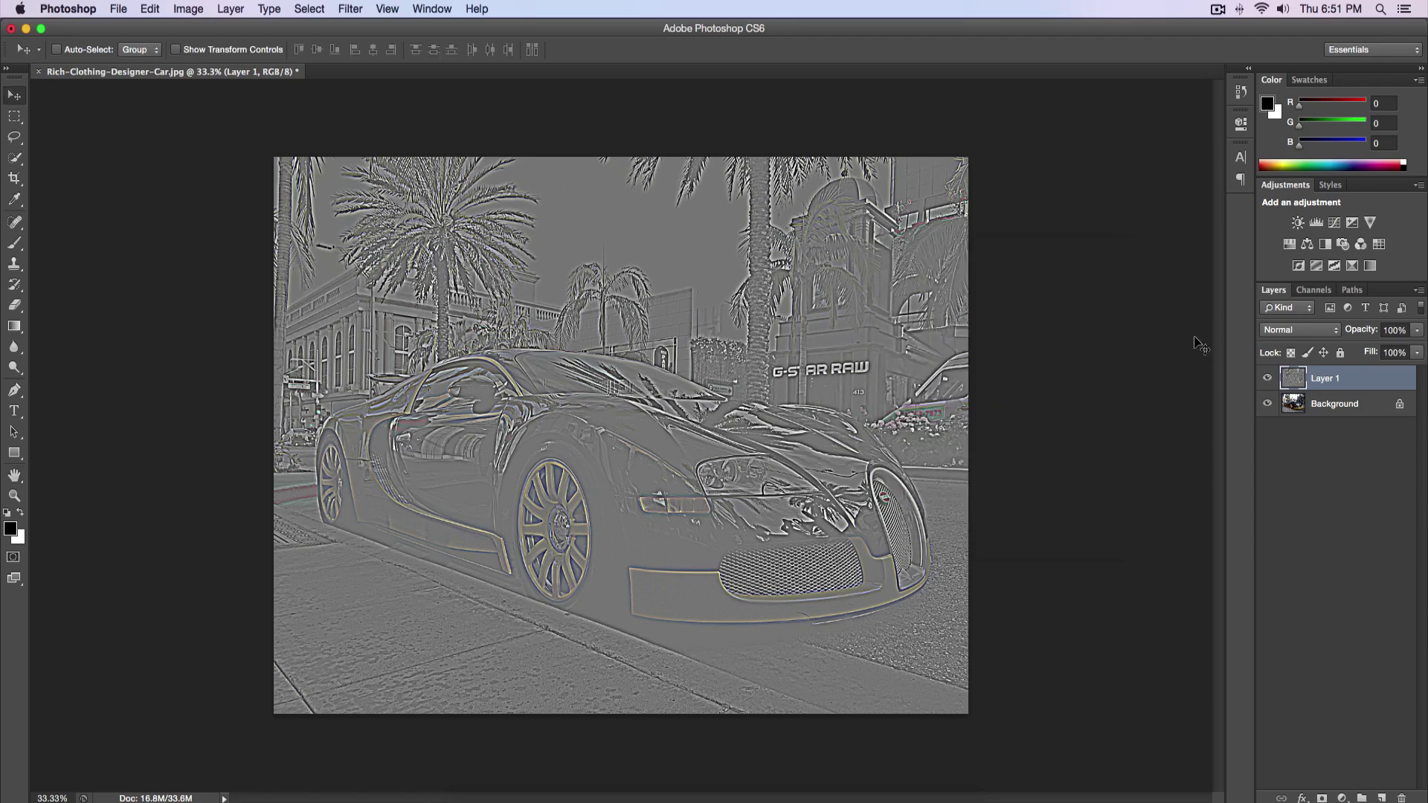
Blend Layer 1 in Color mode at 35% opacity, then flatten into a single Background
left_click(1303, 331)
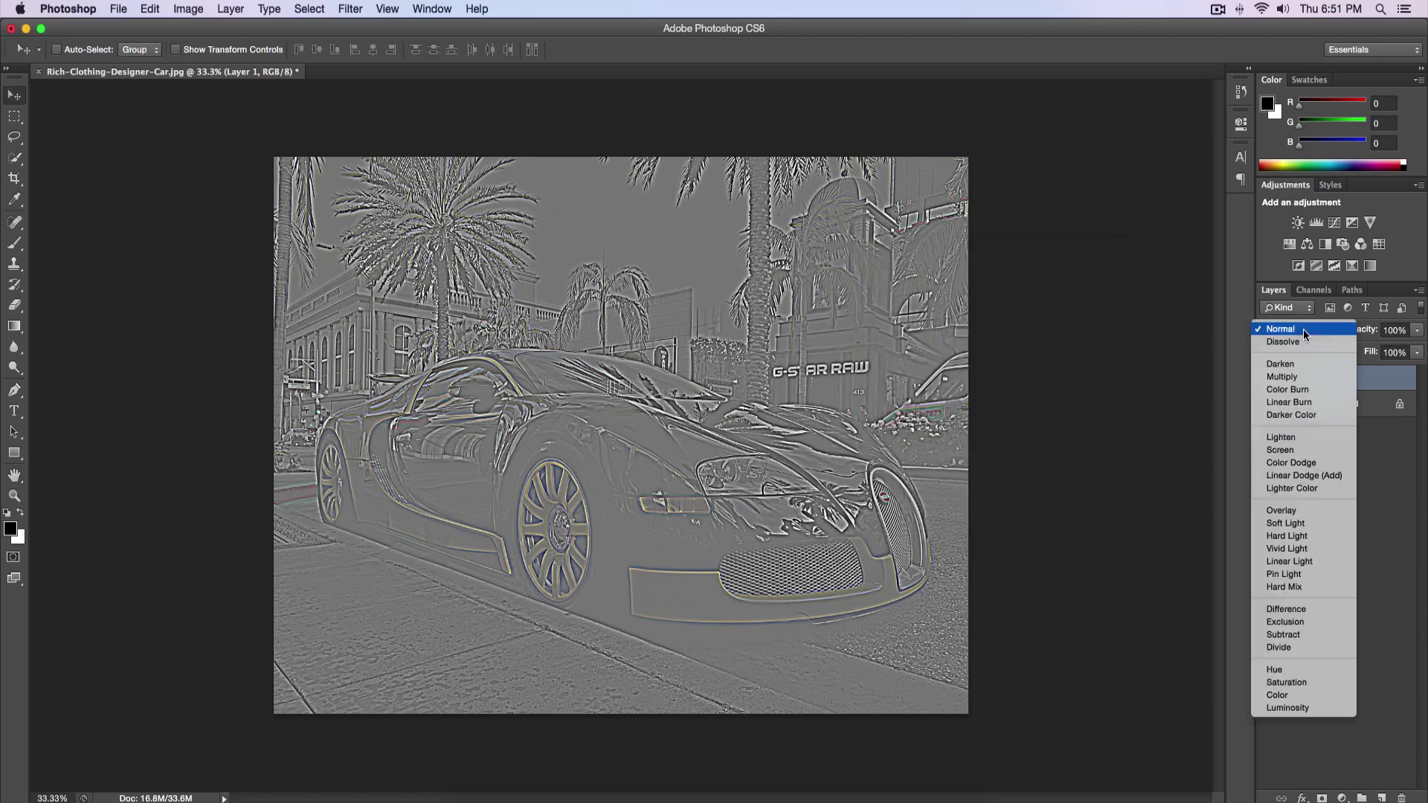
left_click(1302, 707)
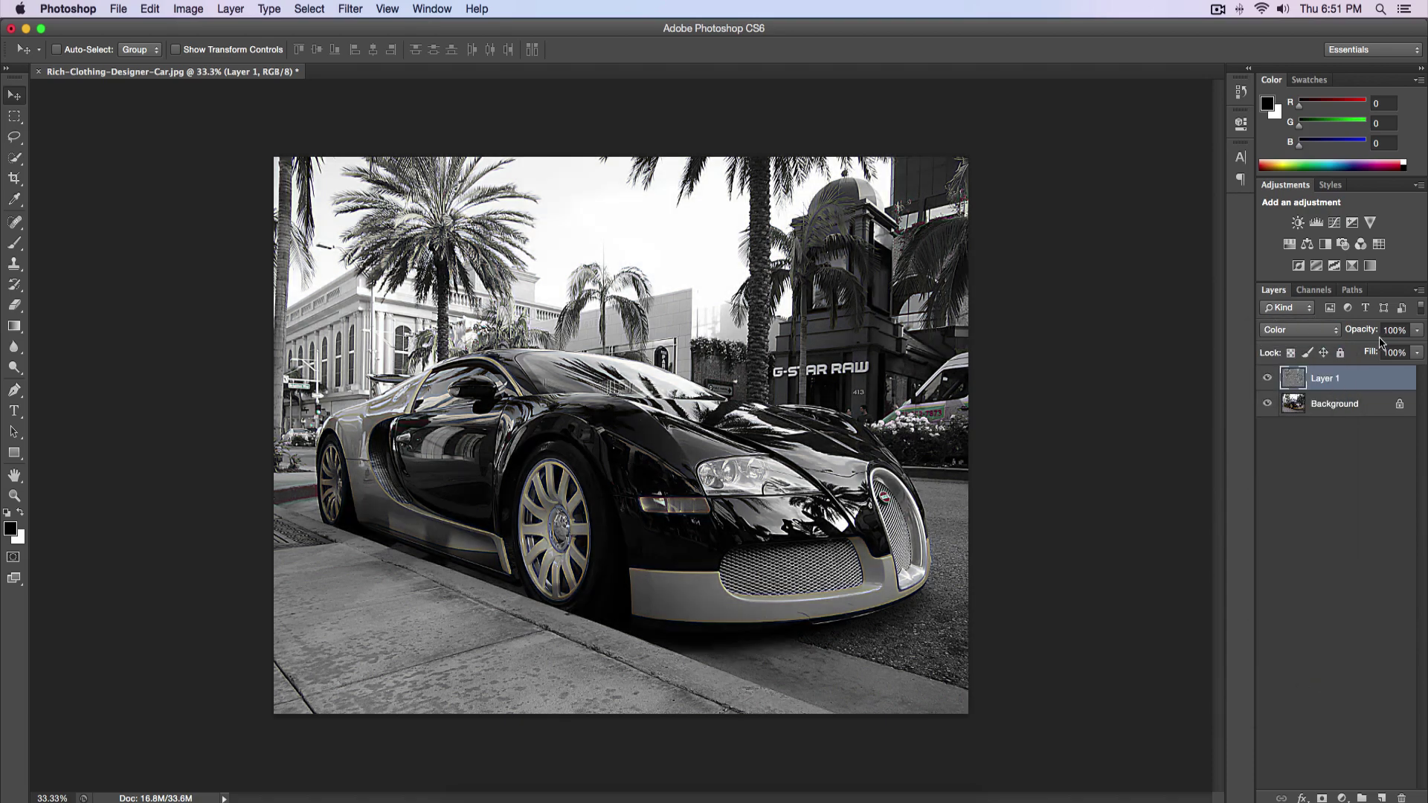
left_click_drag(1417, 330, 1368, 470)
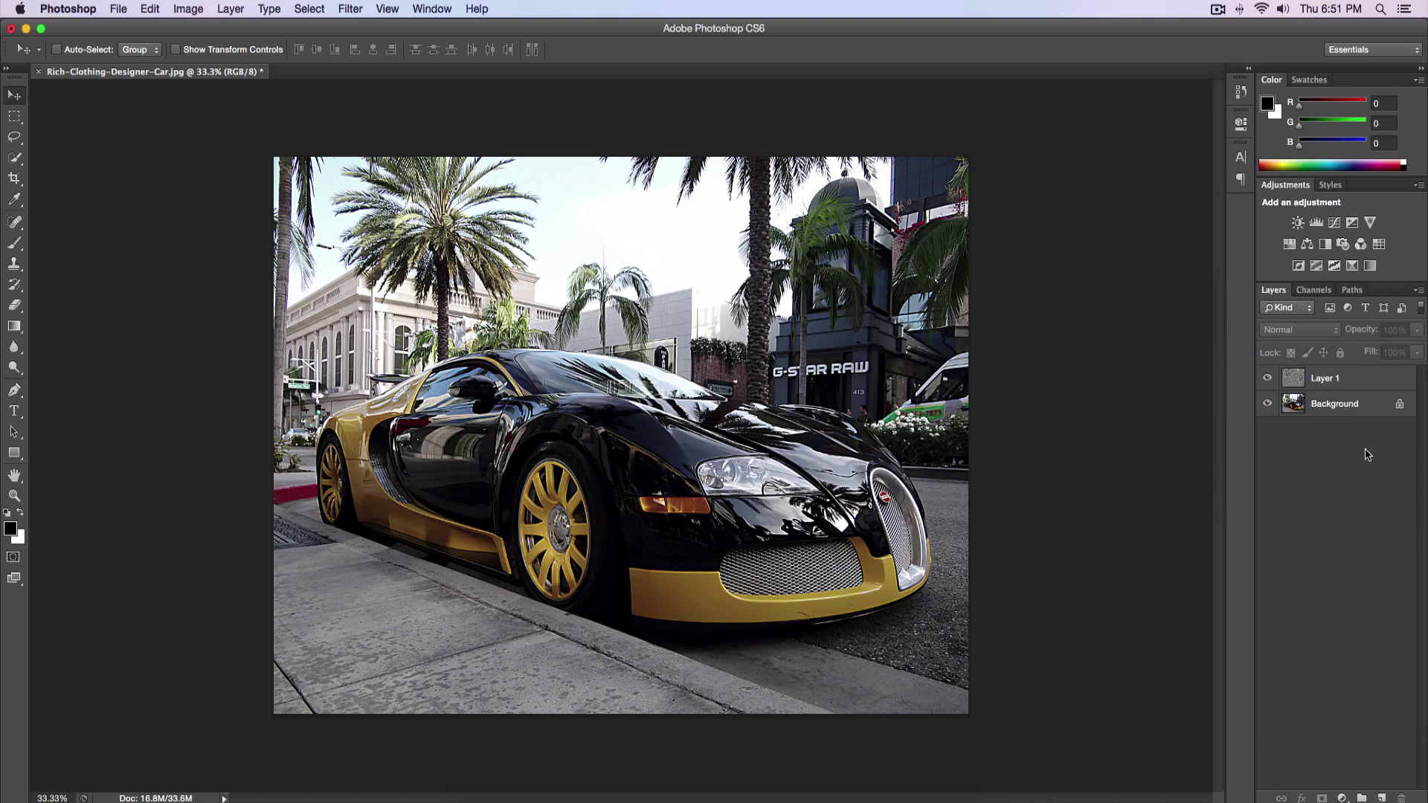
right_click(1370, 385)
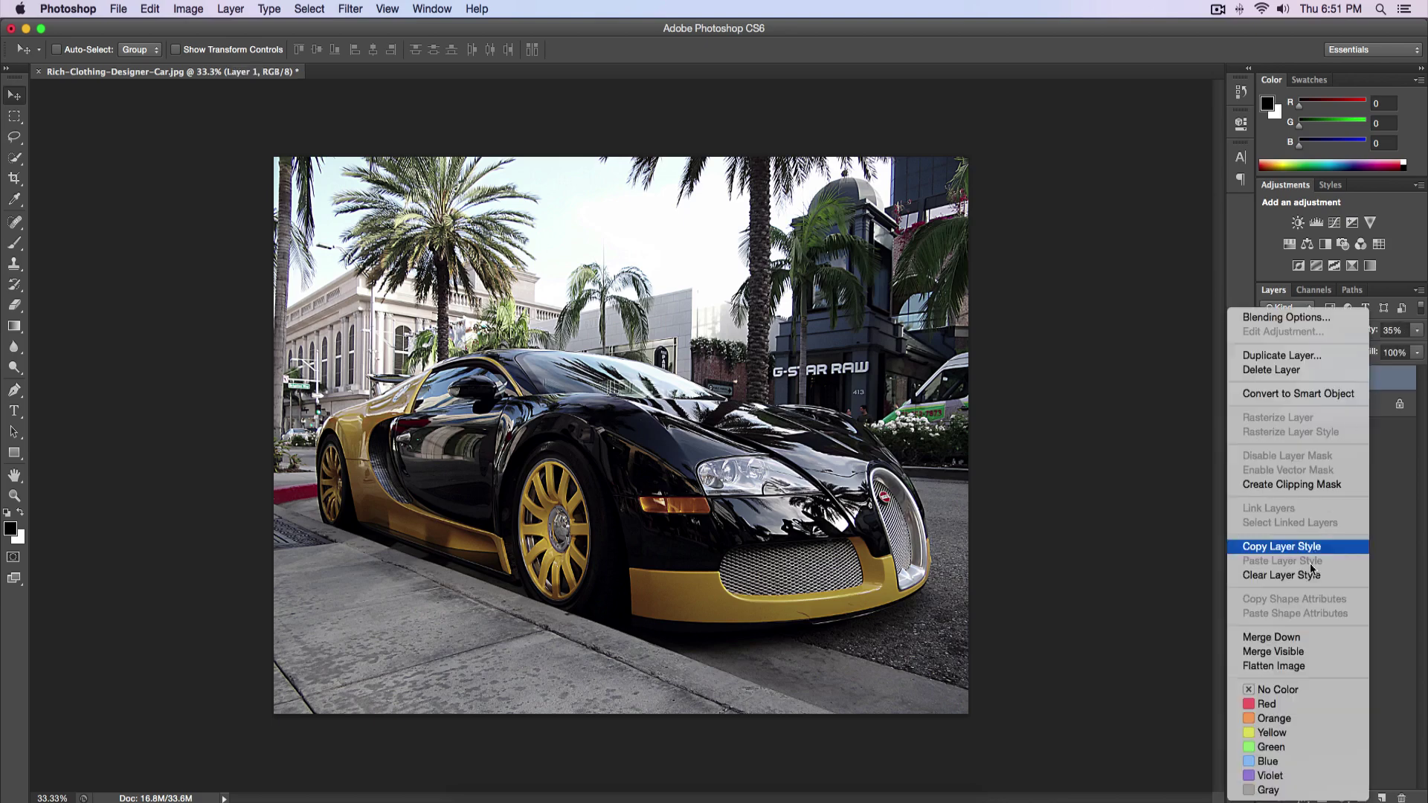
left_click(1296, 668)
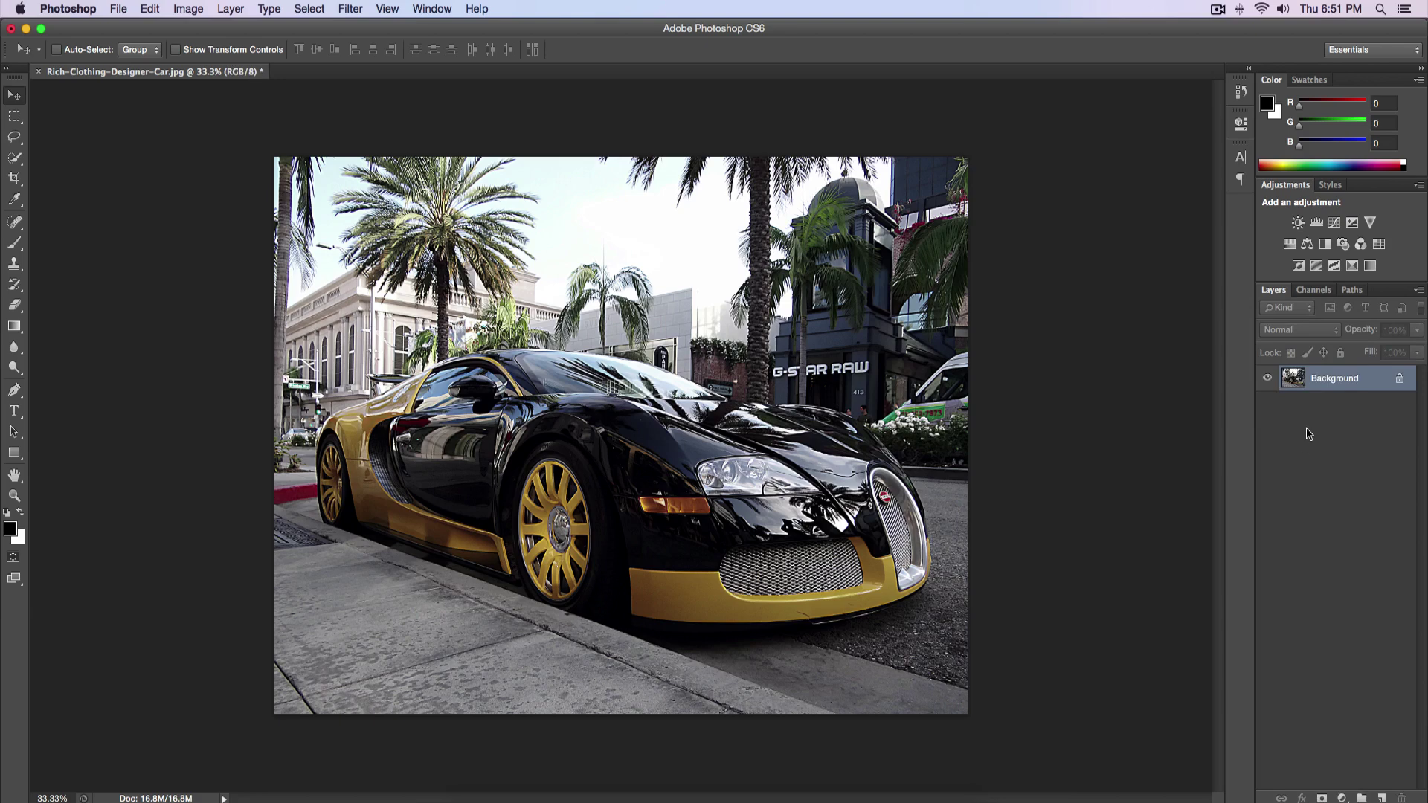
Duplicate the photo to a new Layer 1 and apply a 9.3-pixel Gaussian Blur
key("super+j")
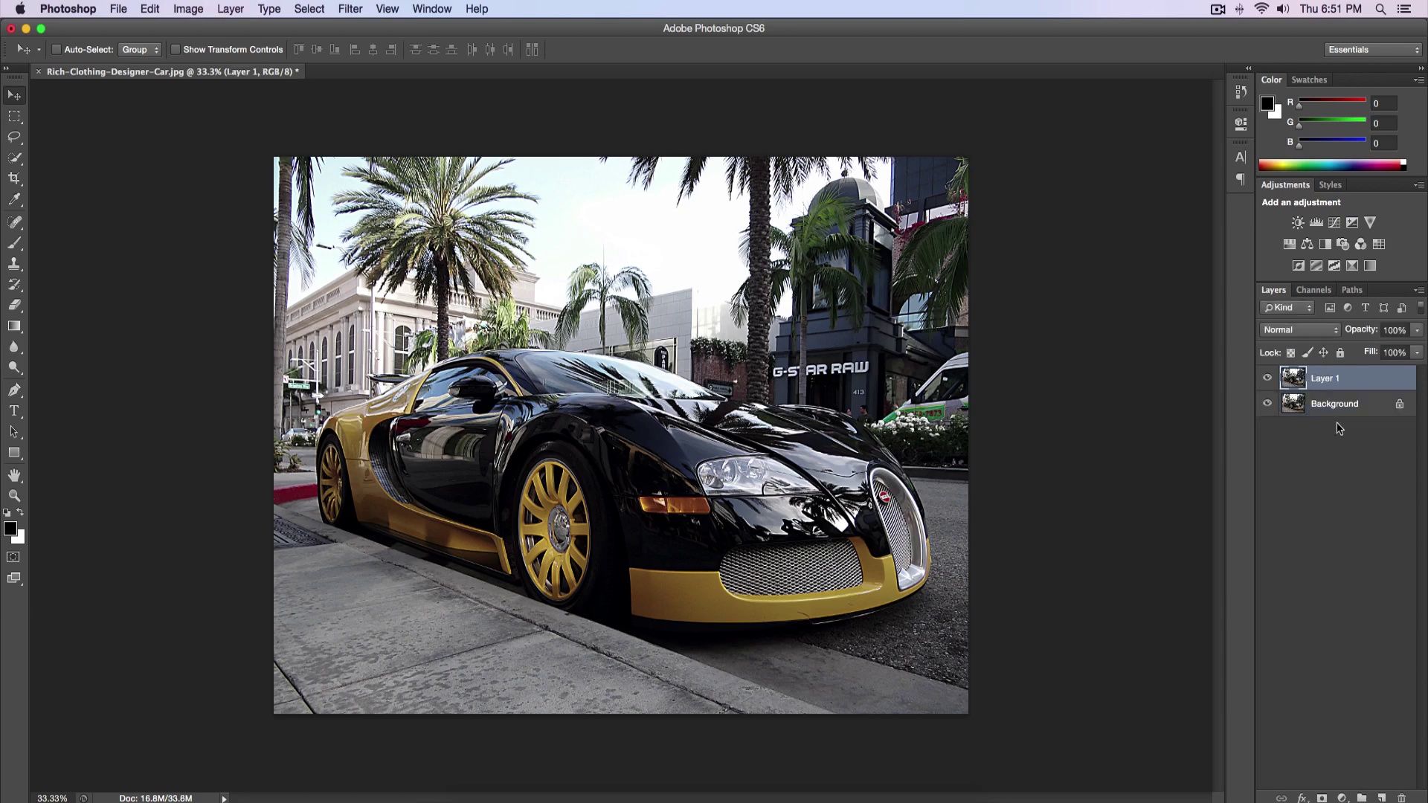
left_click(350, 8)
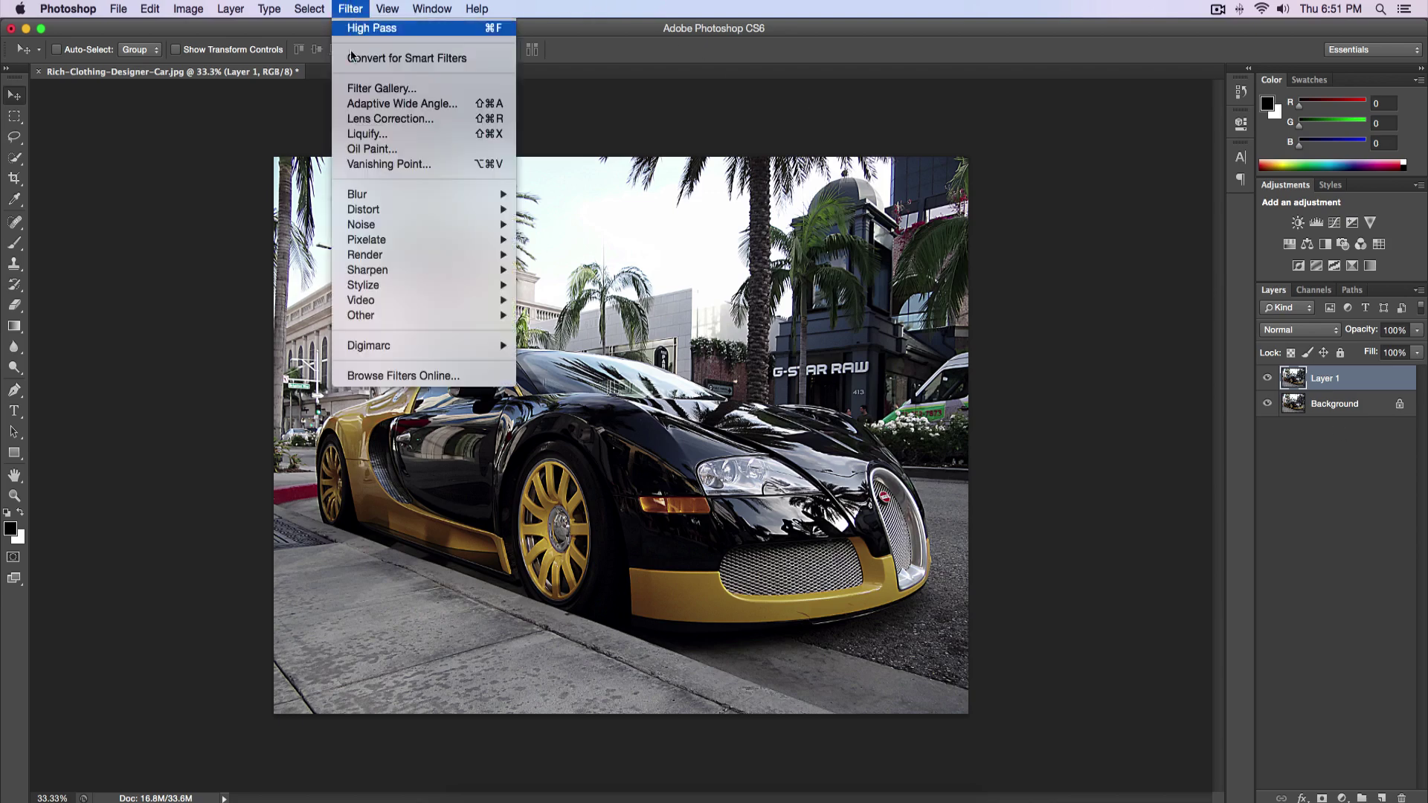
mouse_move(388, 199)
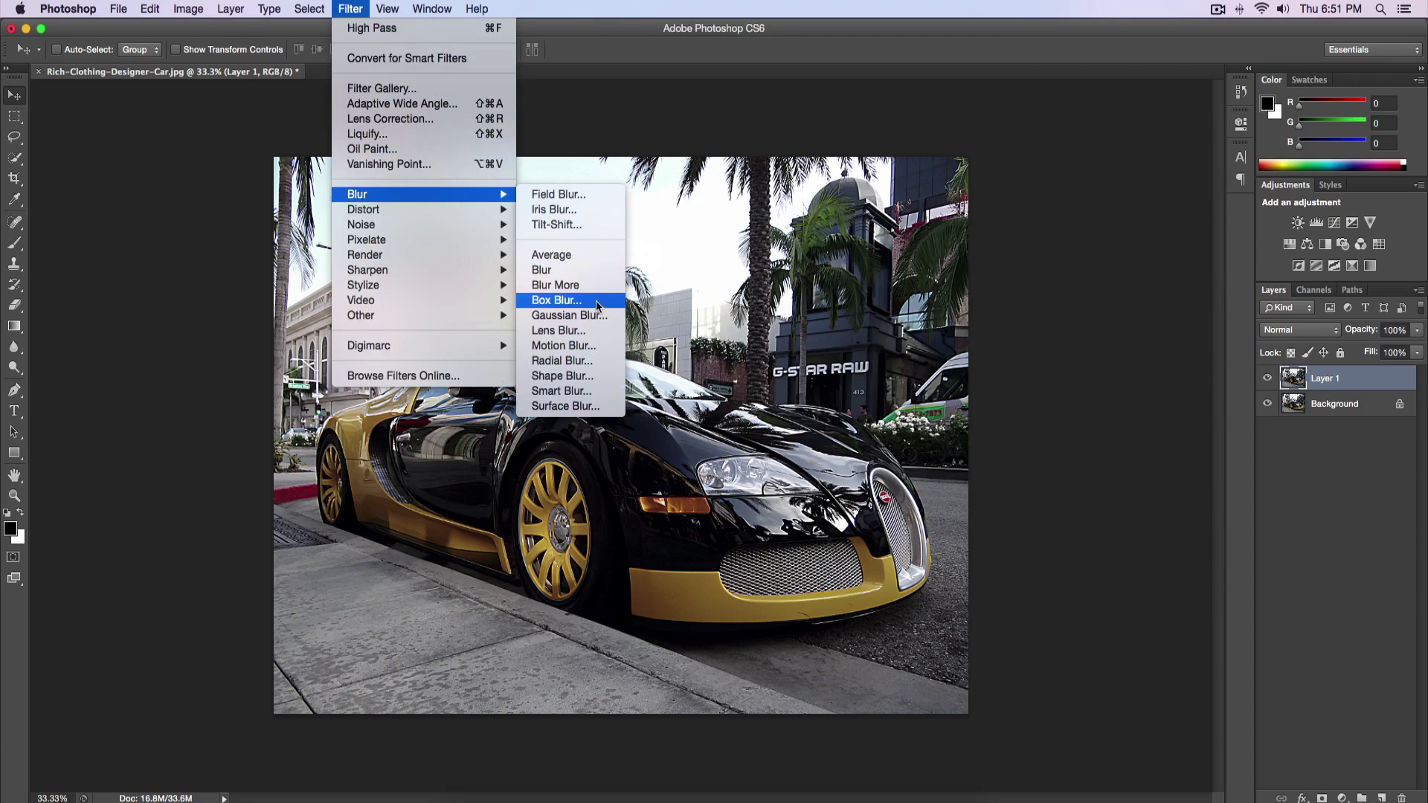
left_click(569, 315)
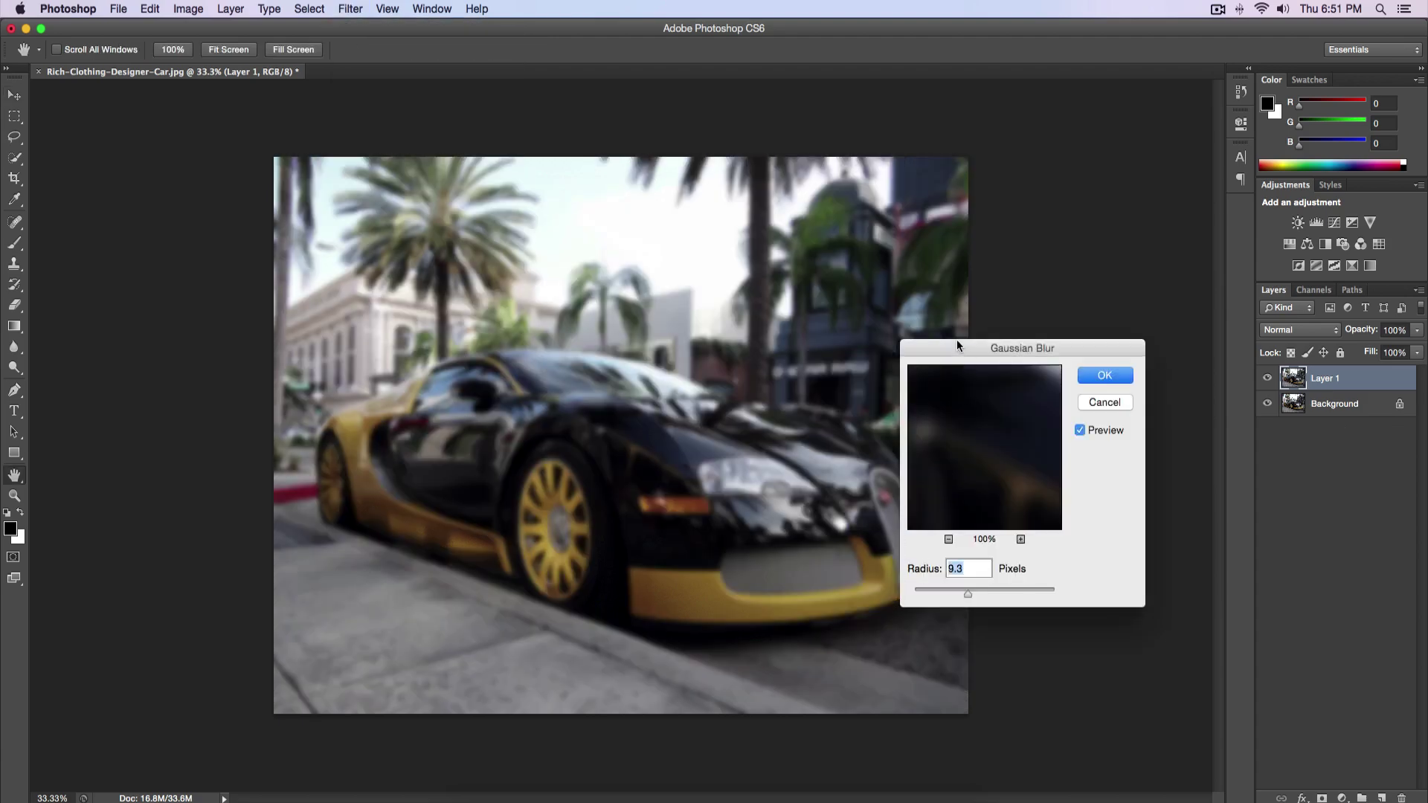
left_click_drag(957, 342, 970, 308)
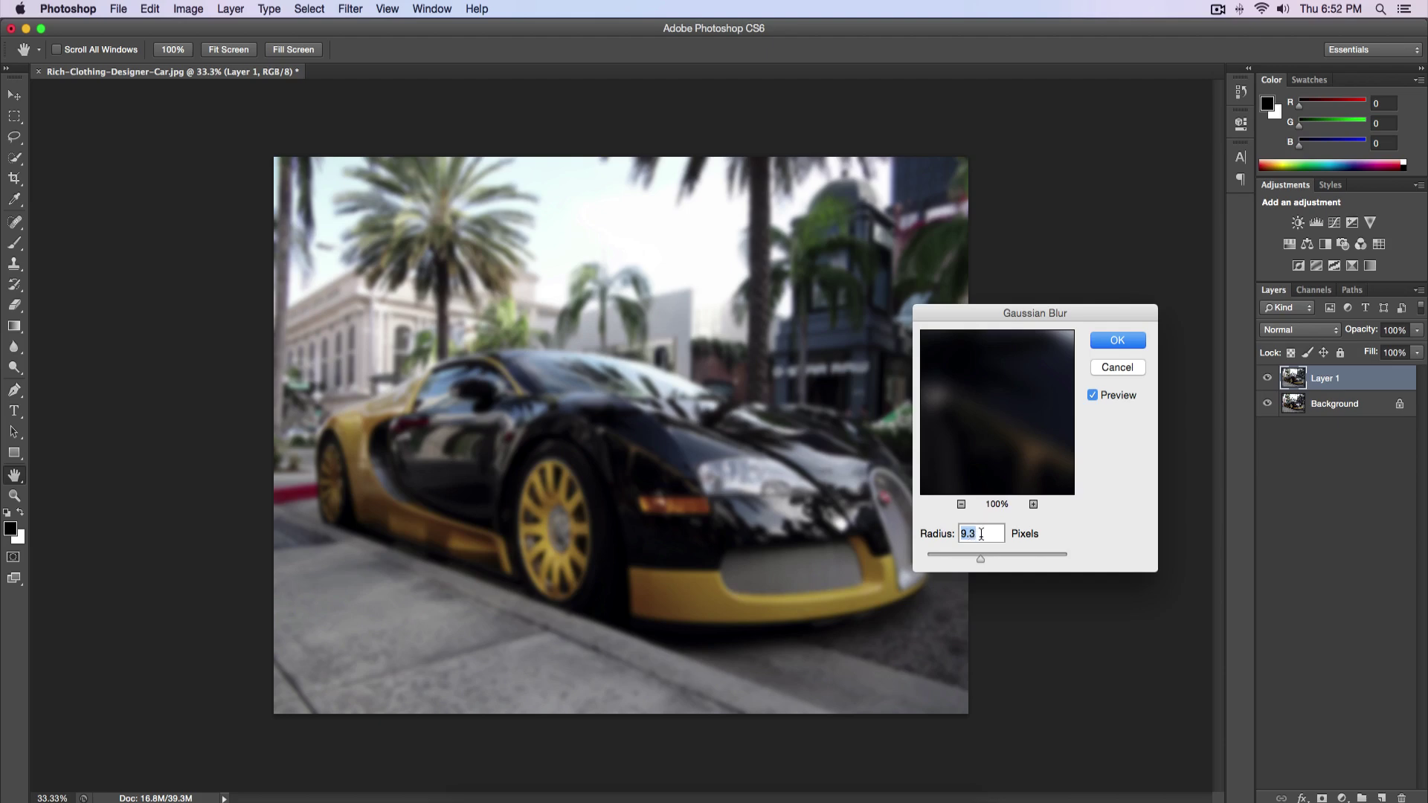
left_click(1101, 339)
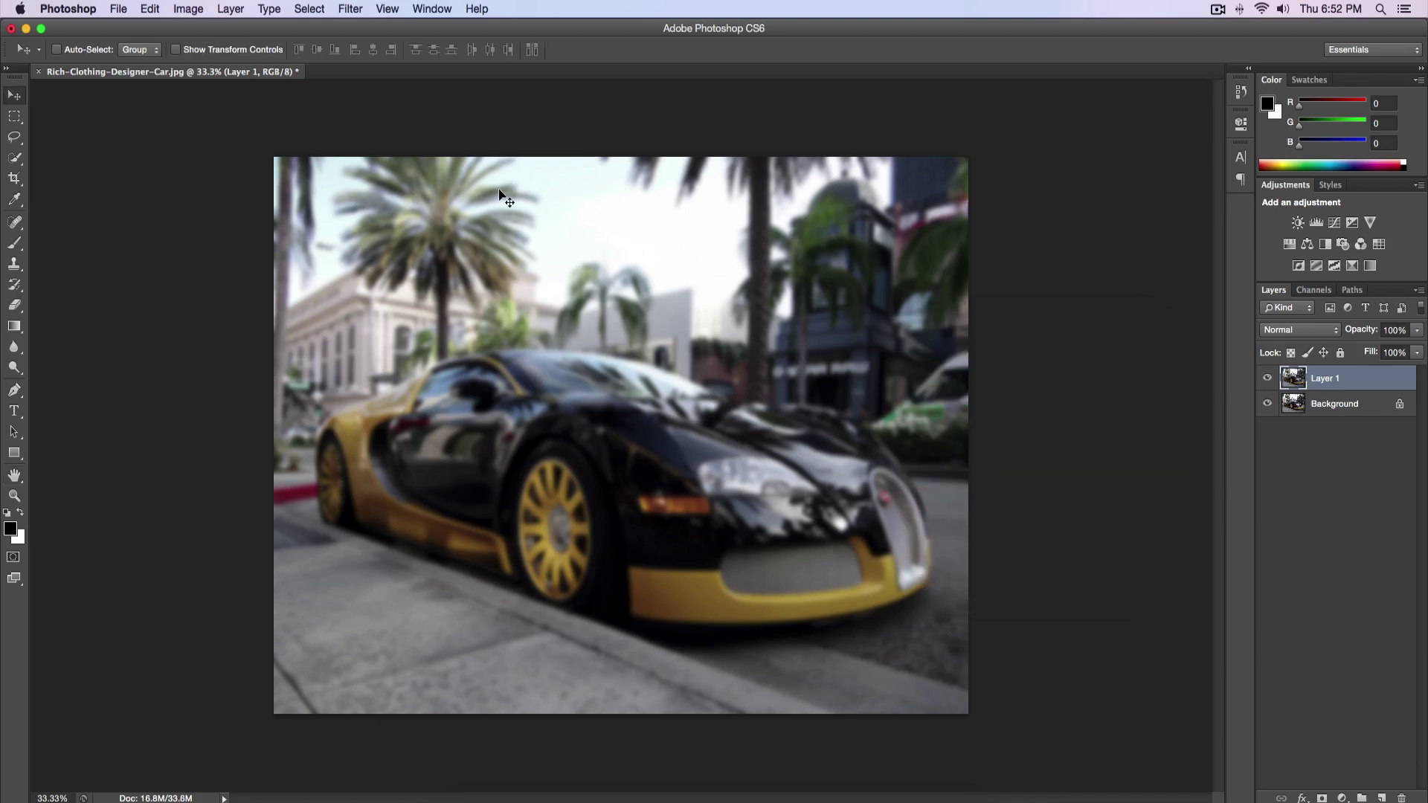
Bring up the Add Noise filter settings from the Noise filters
left_click(343, 9)
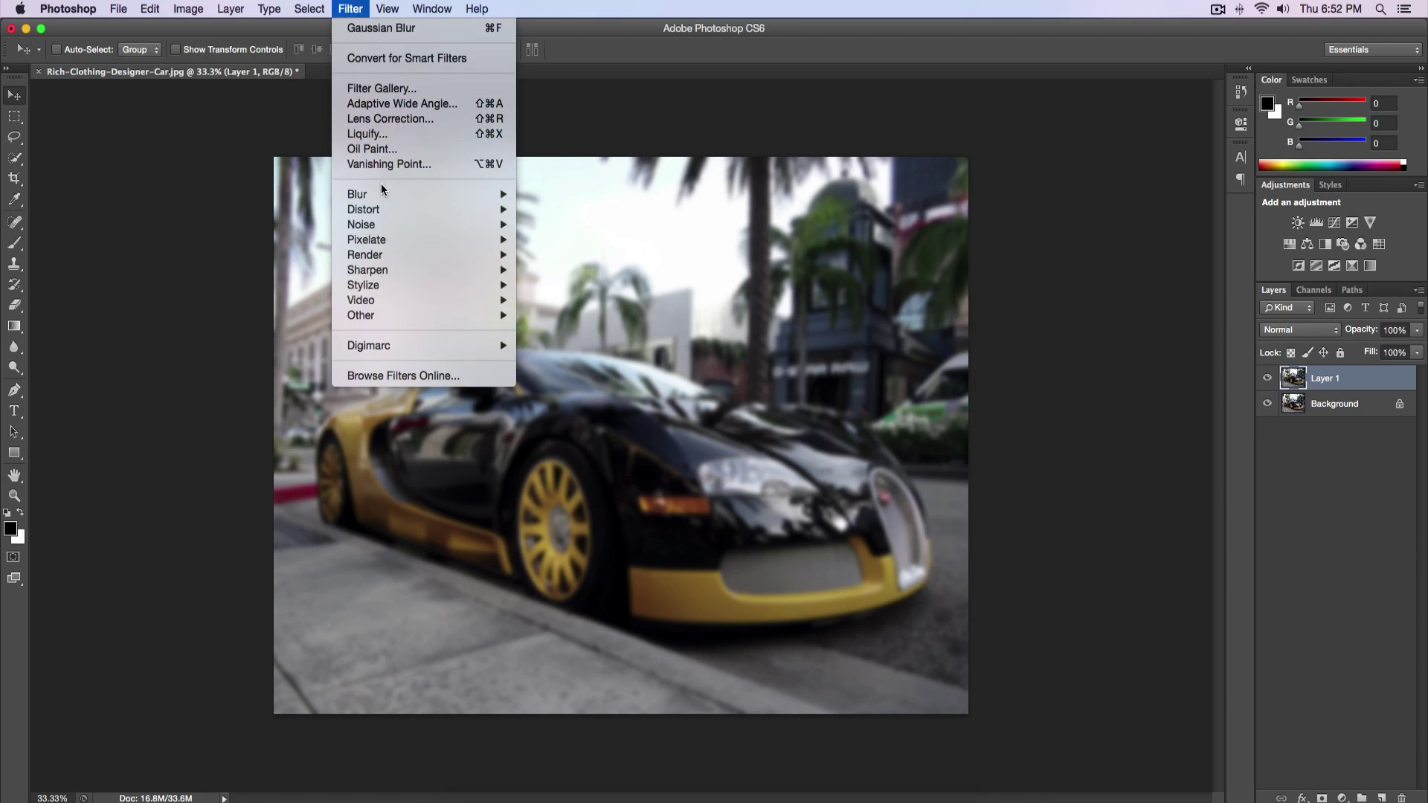
mouse_move(484, 225)
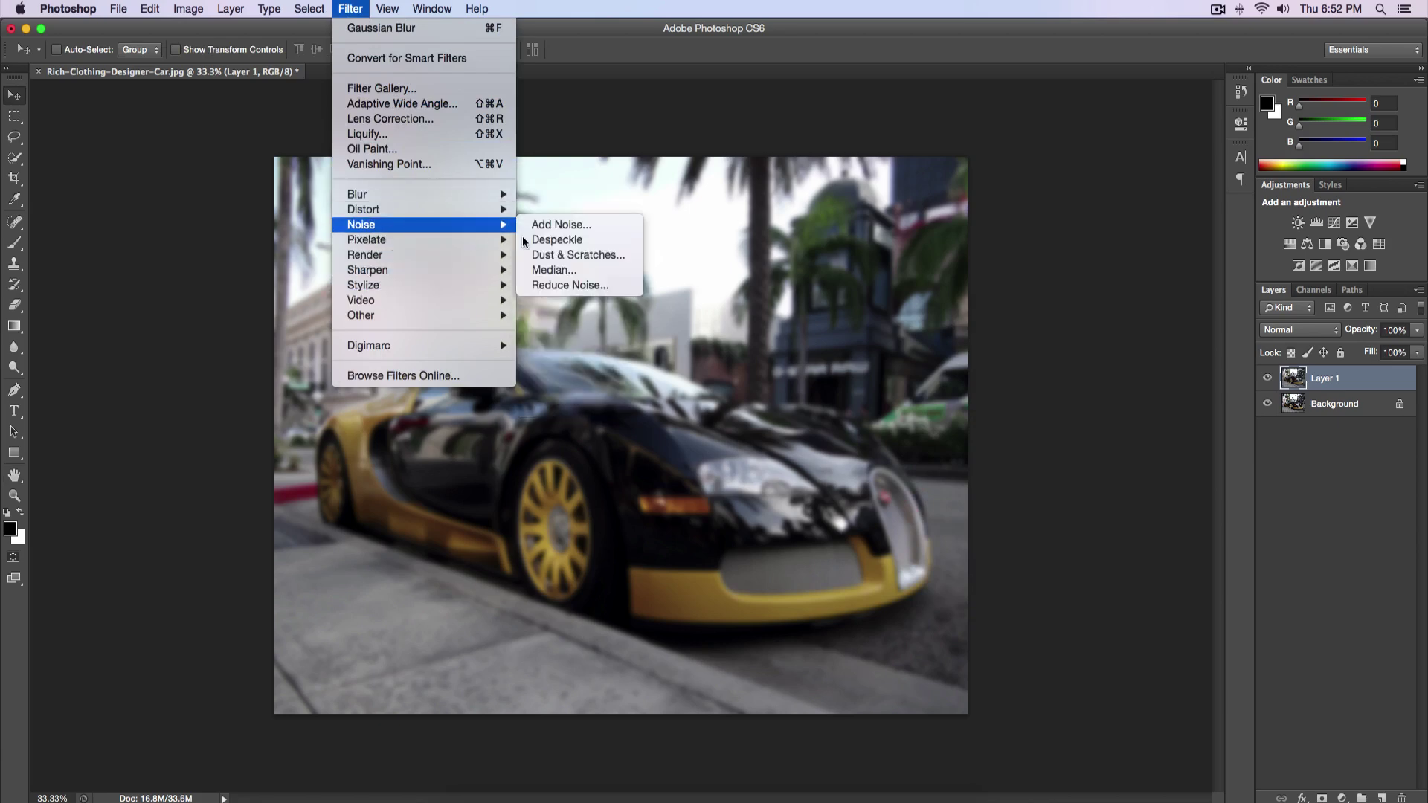
left_click(549, 224)
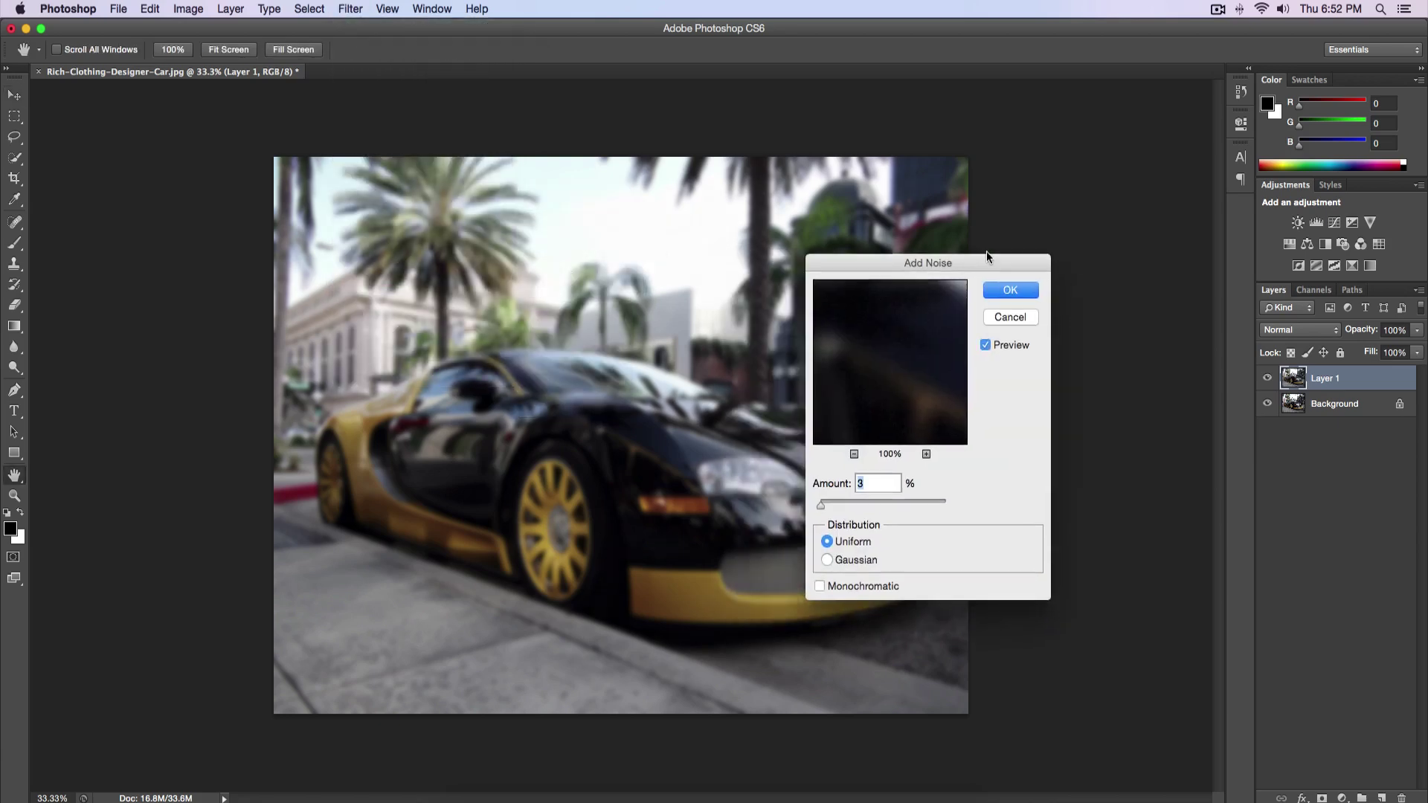
Apply Add Noise at 3% Uniform, Monochromatic off, to the blurred Layer 1
left_click_drag(986, 255, 1048, 235)
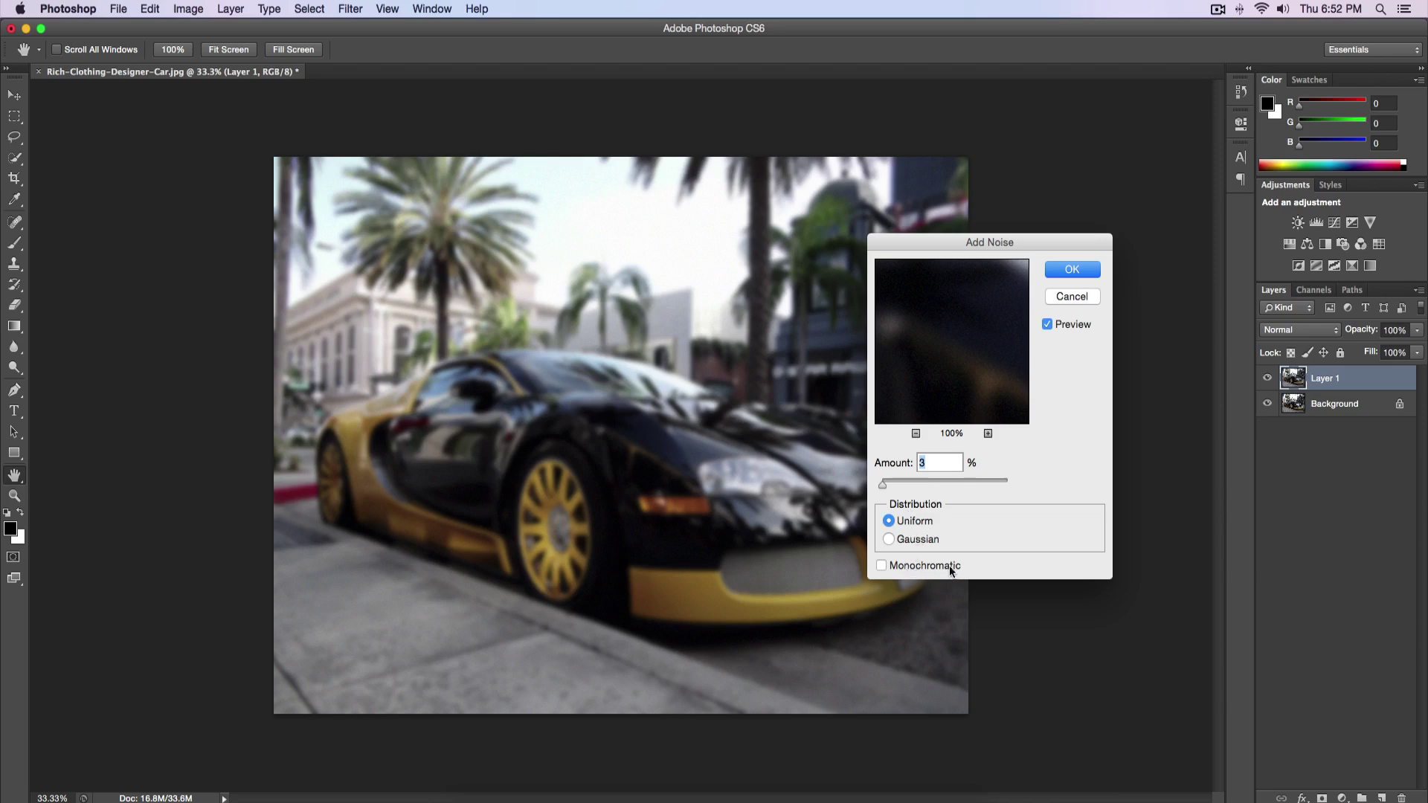
left_click(1082, 270)
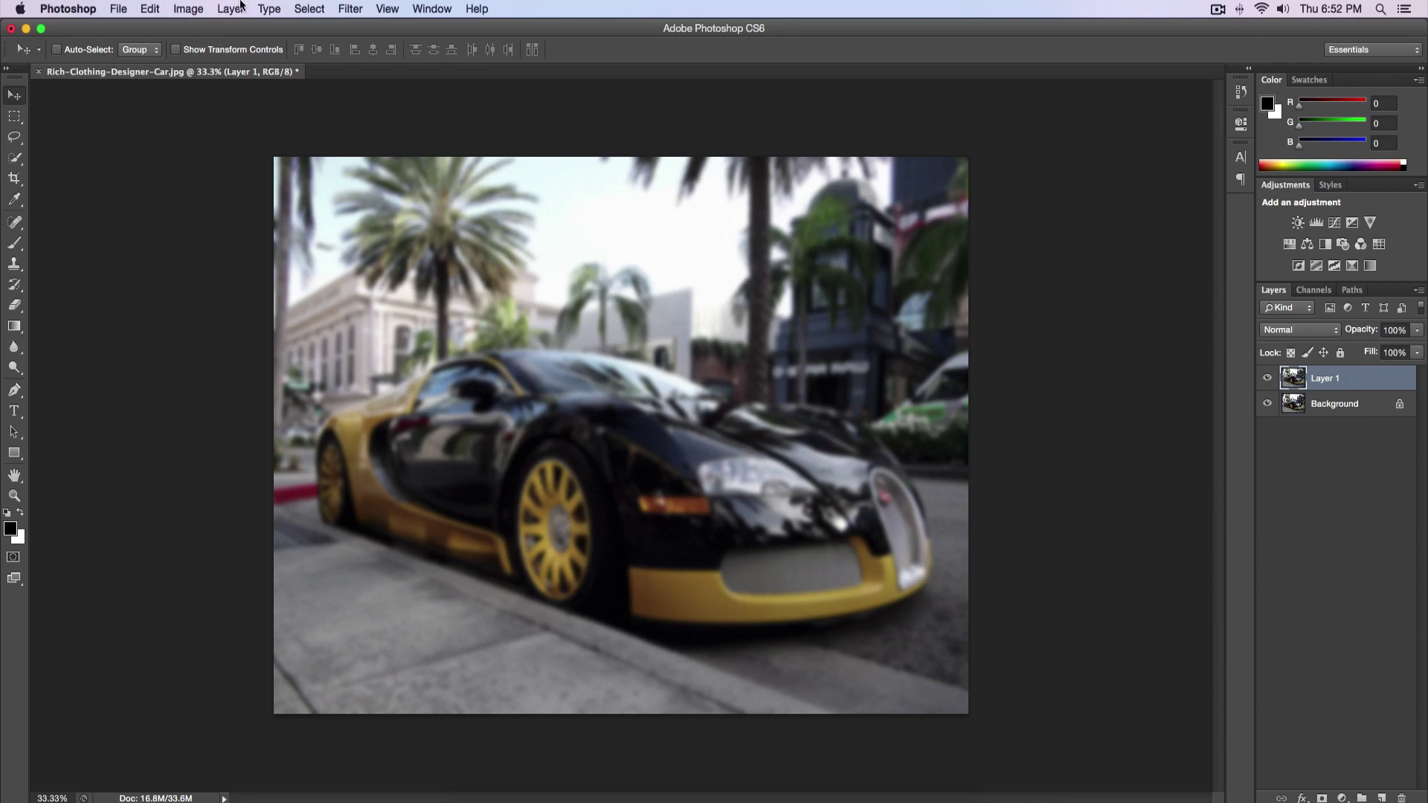
Give Layer 1 a Hide All layer mask from the Layer Mask menu
left_click(240, 7)
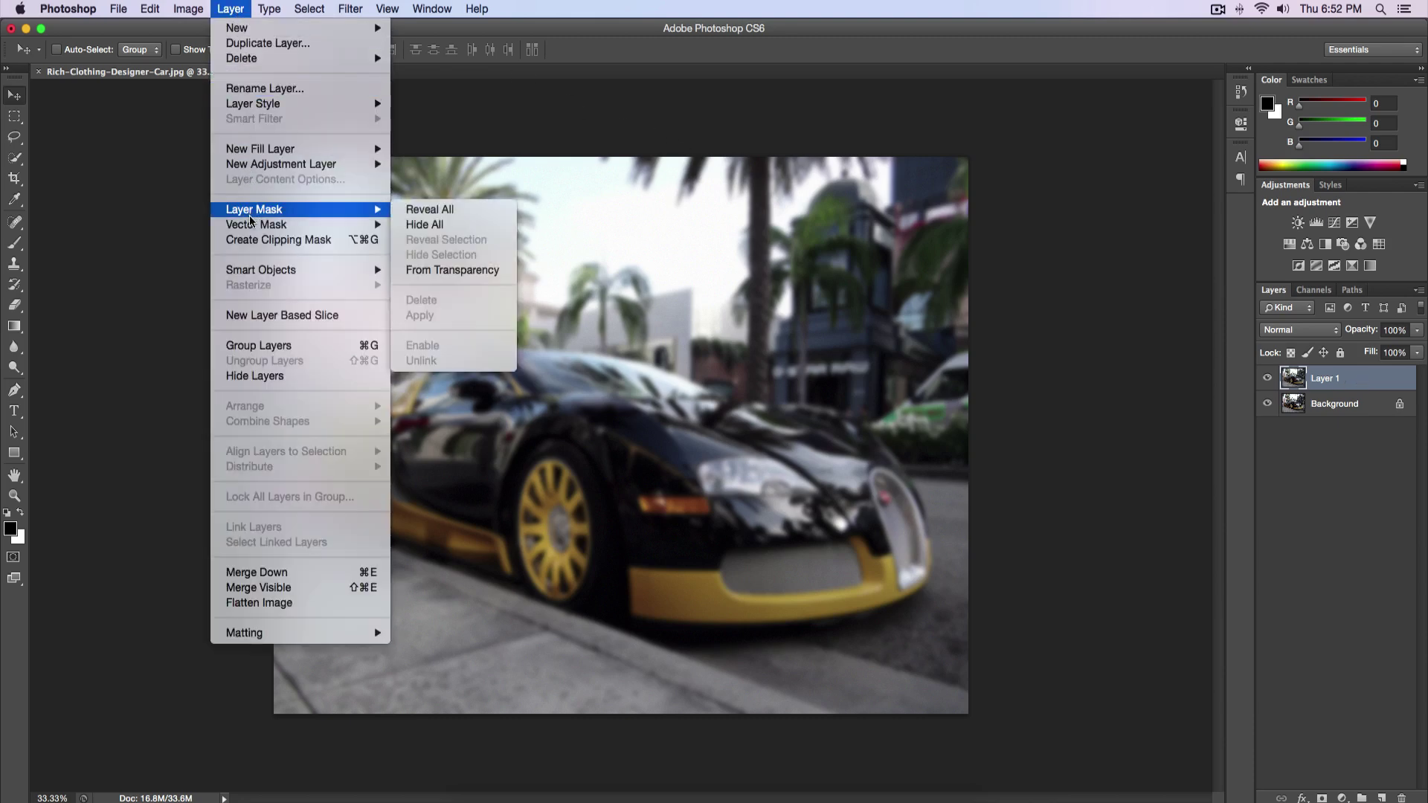
mouse_move(256, 212)
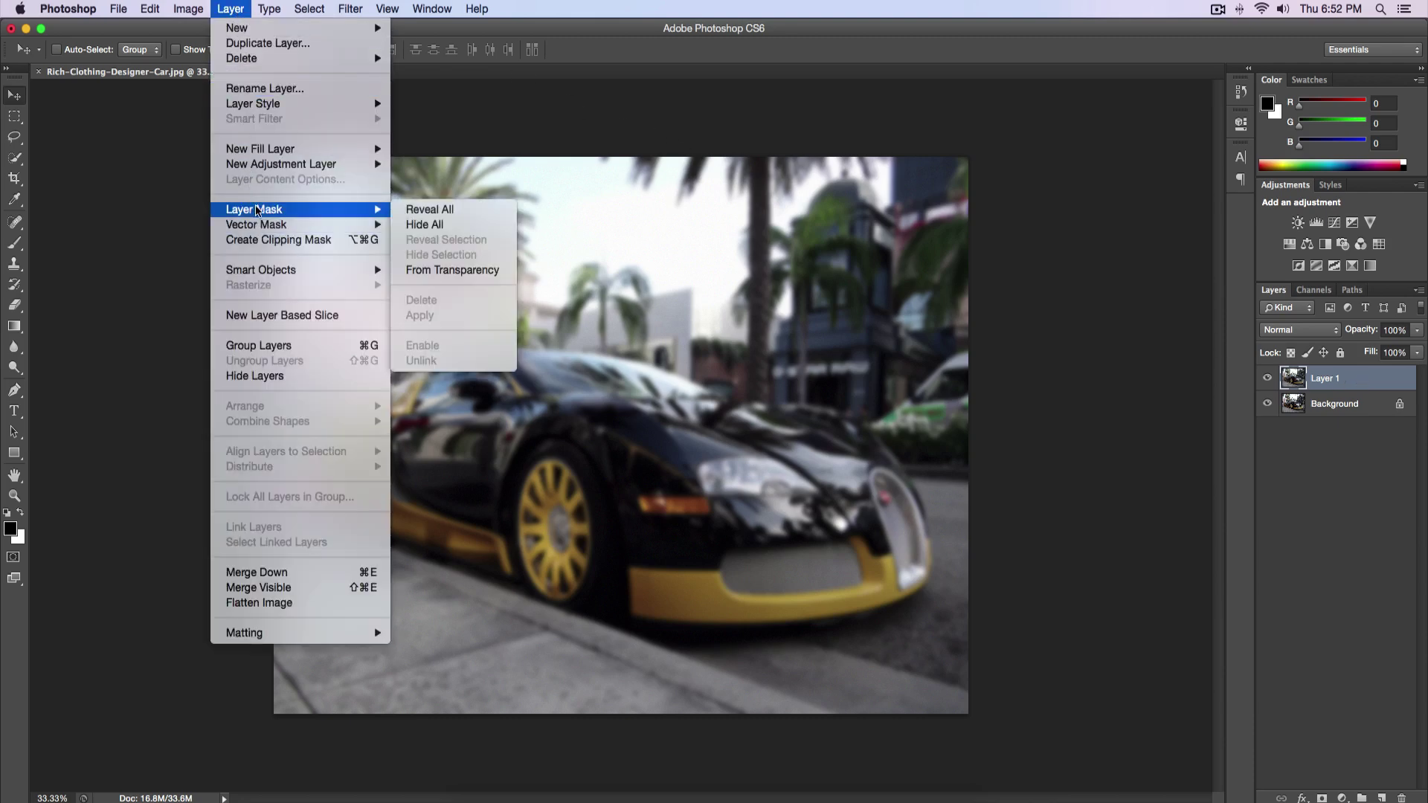
left_click(438, 227)
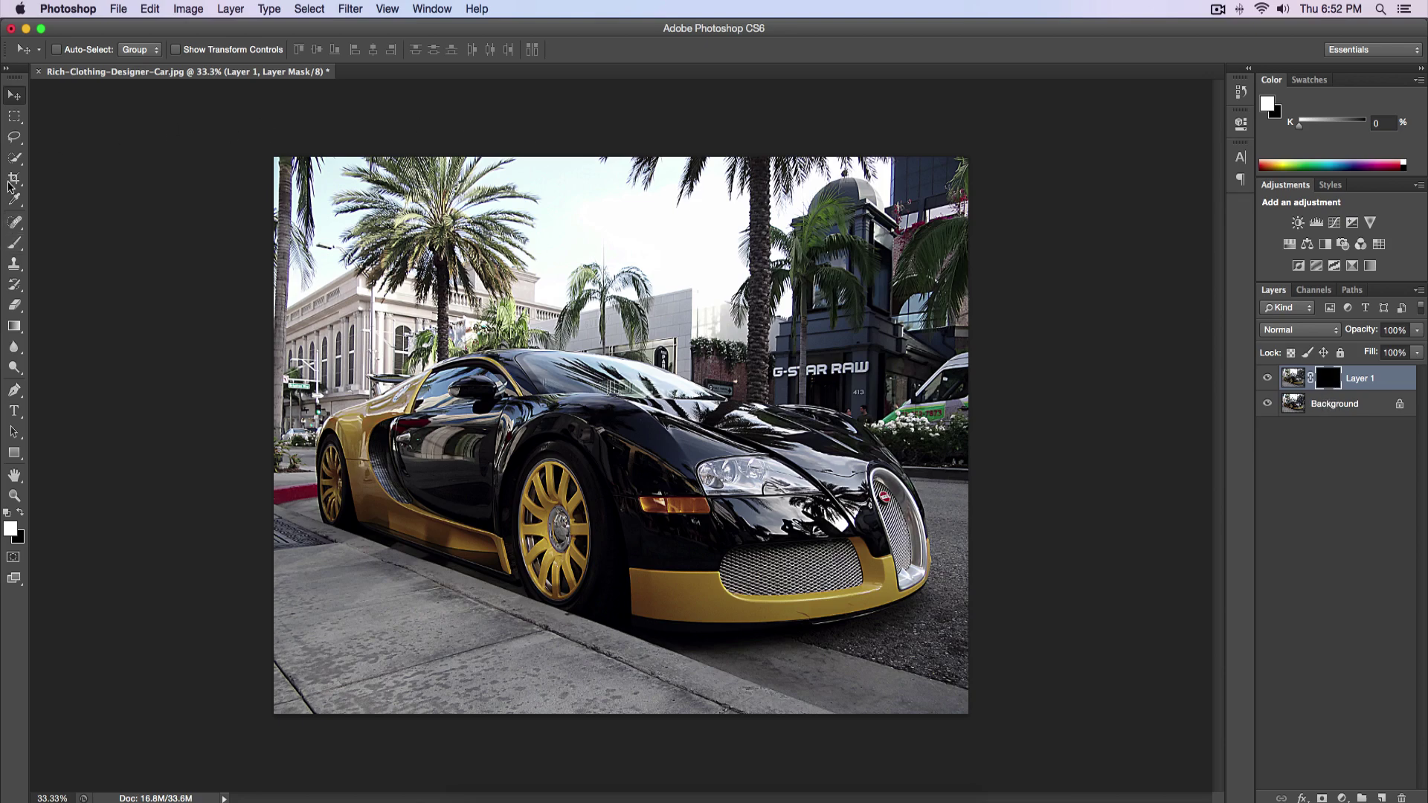
Set up a 700 px Brush at 0% hardness and target Layer 1's mask
left_click(13, 243)
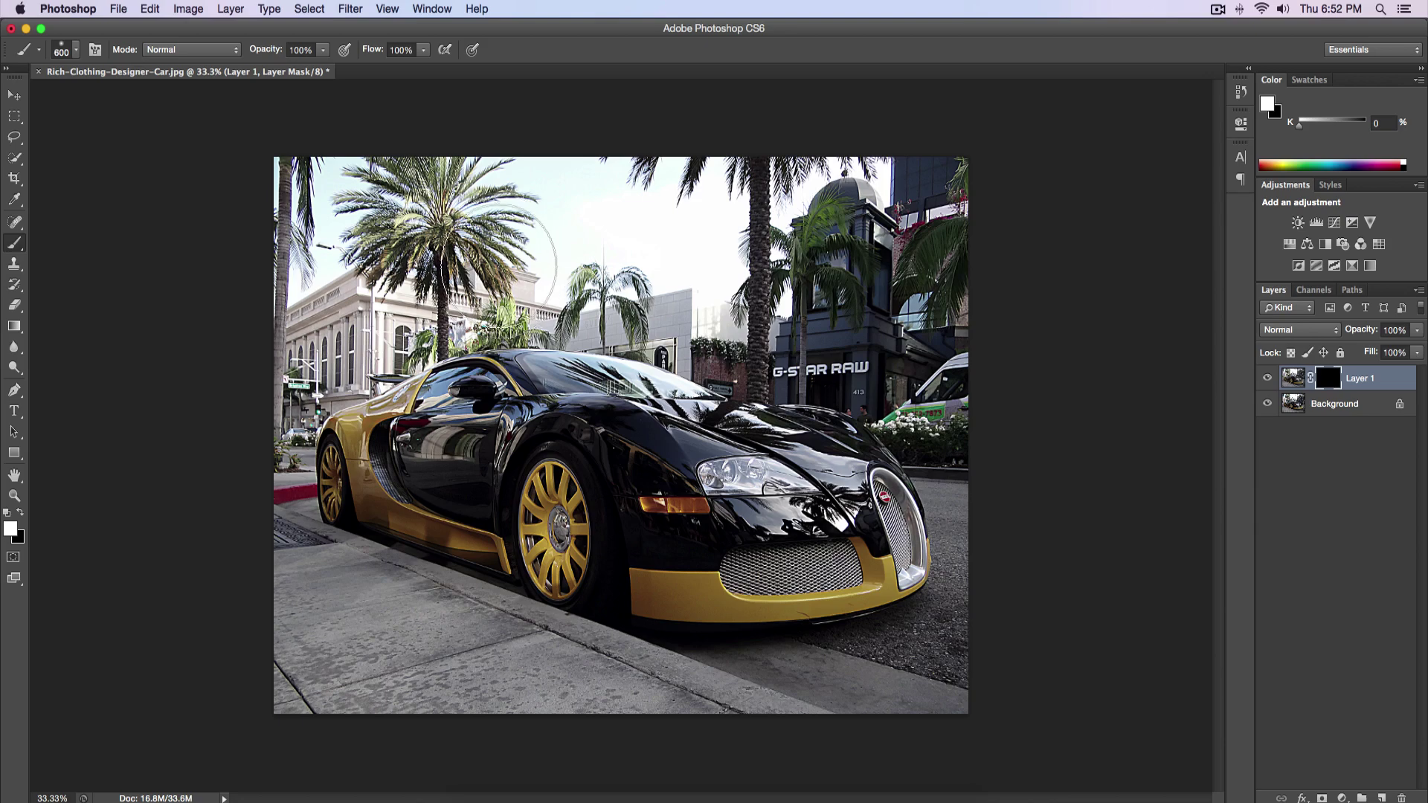
key("bracketright")
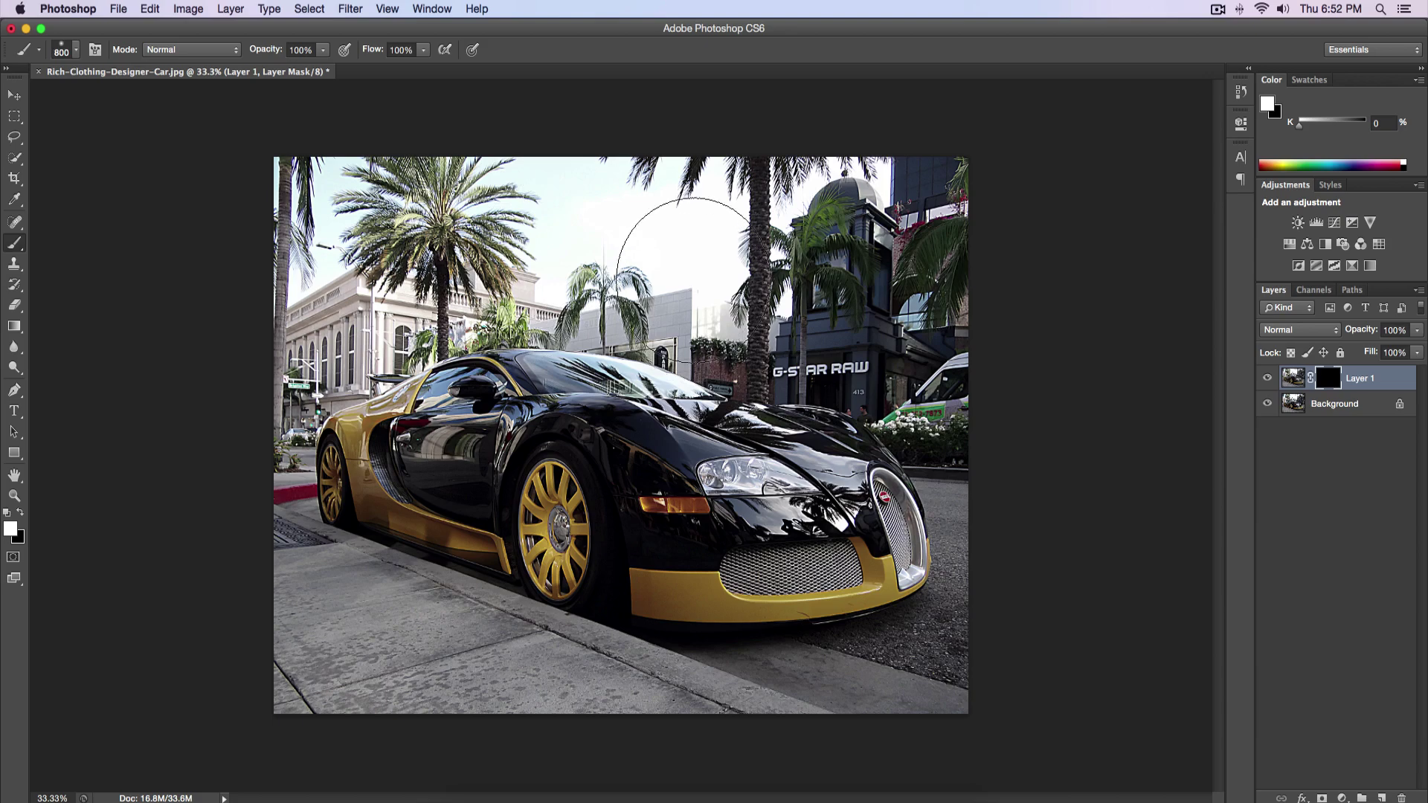
key("bracketleft")
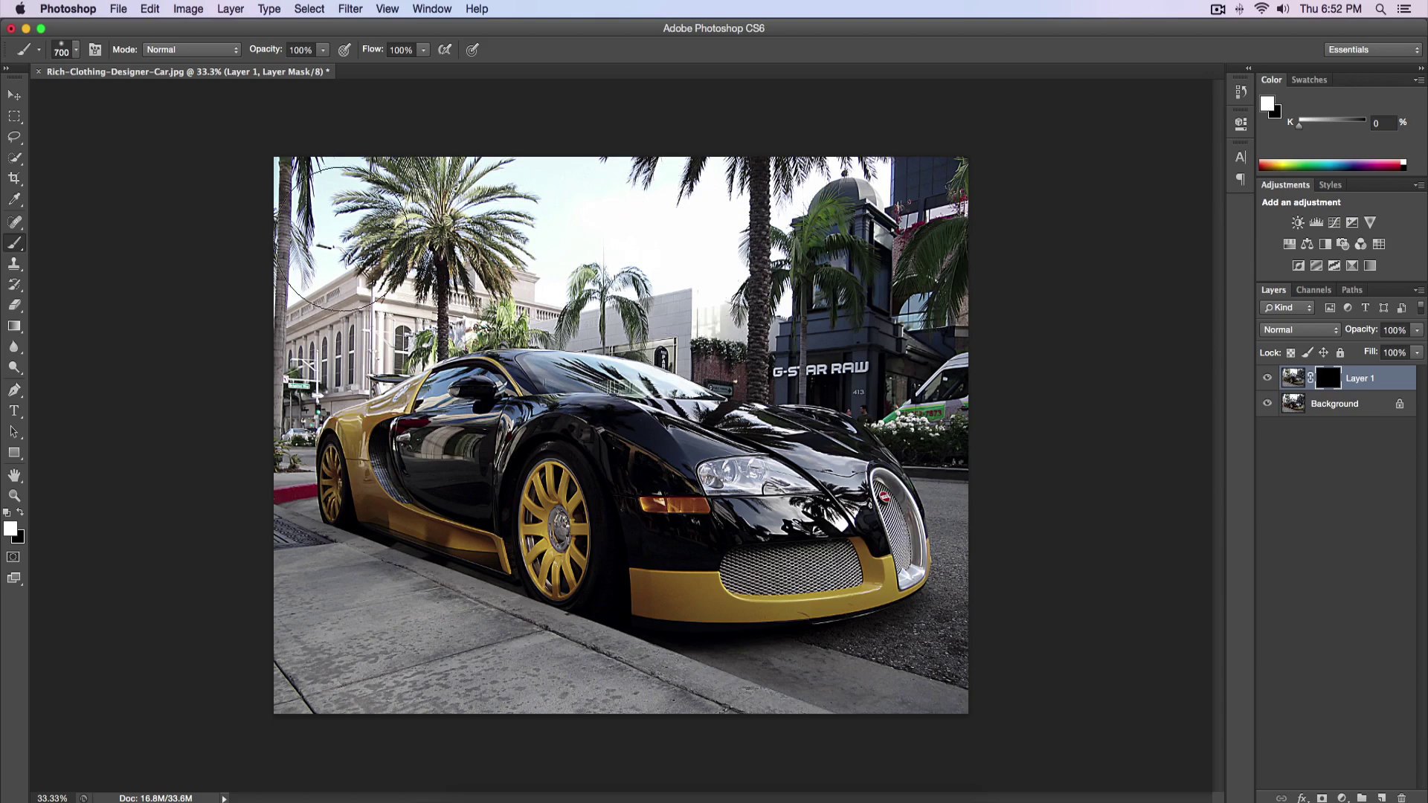
right_click(626, 300)
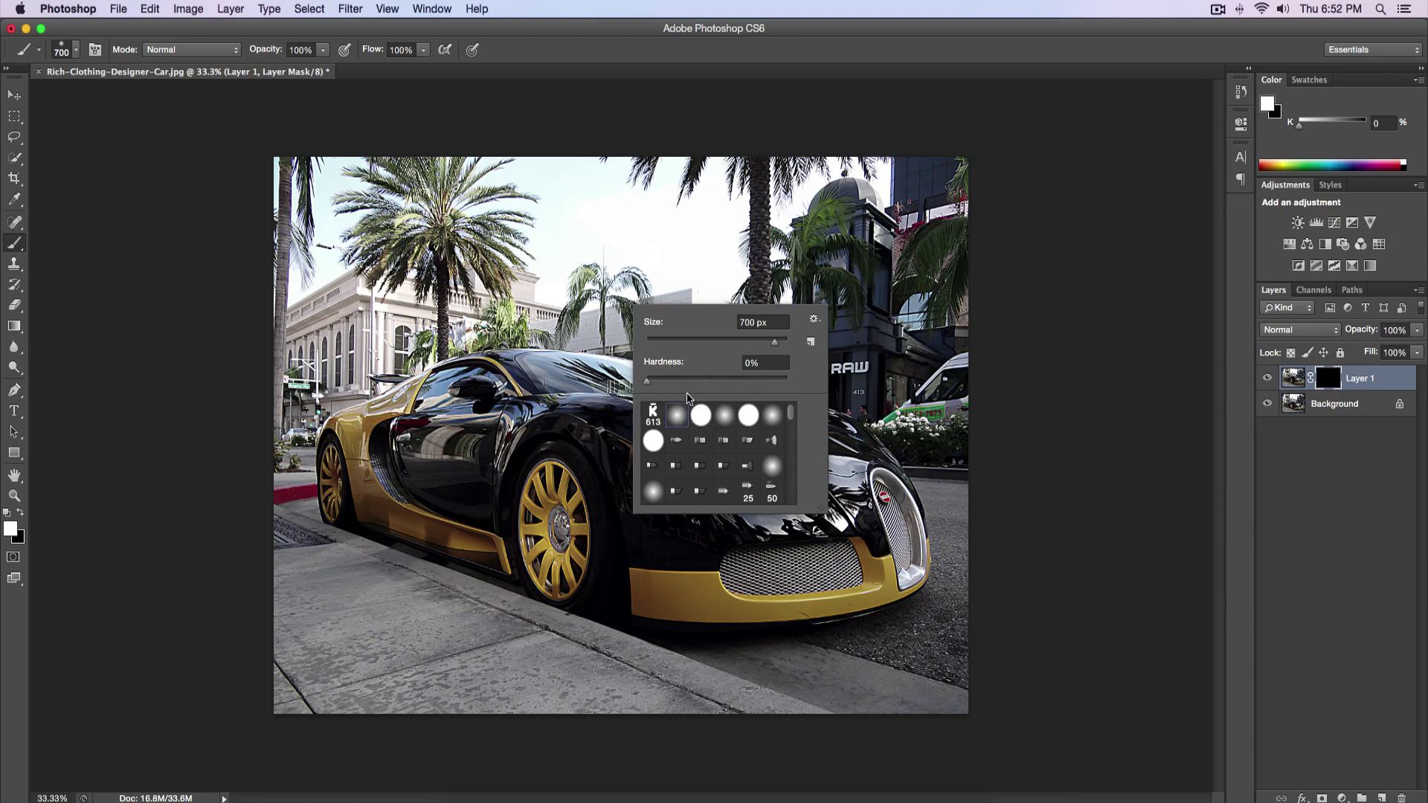
left_click(1325, 355)
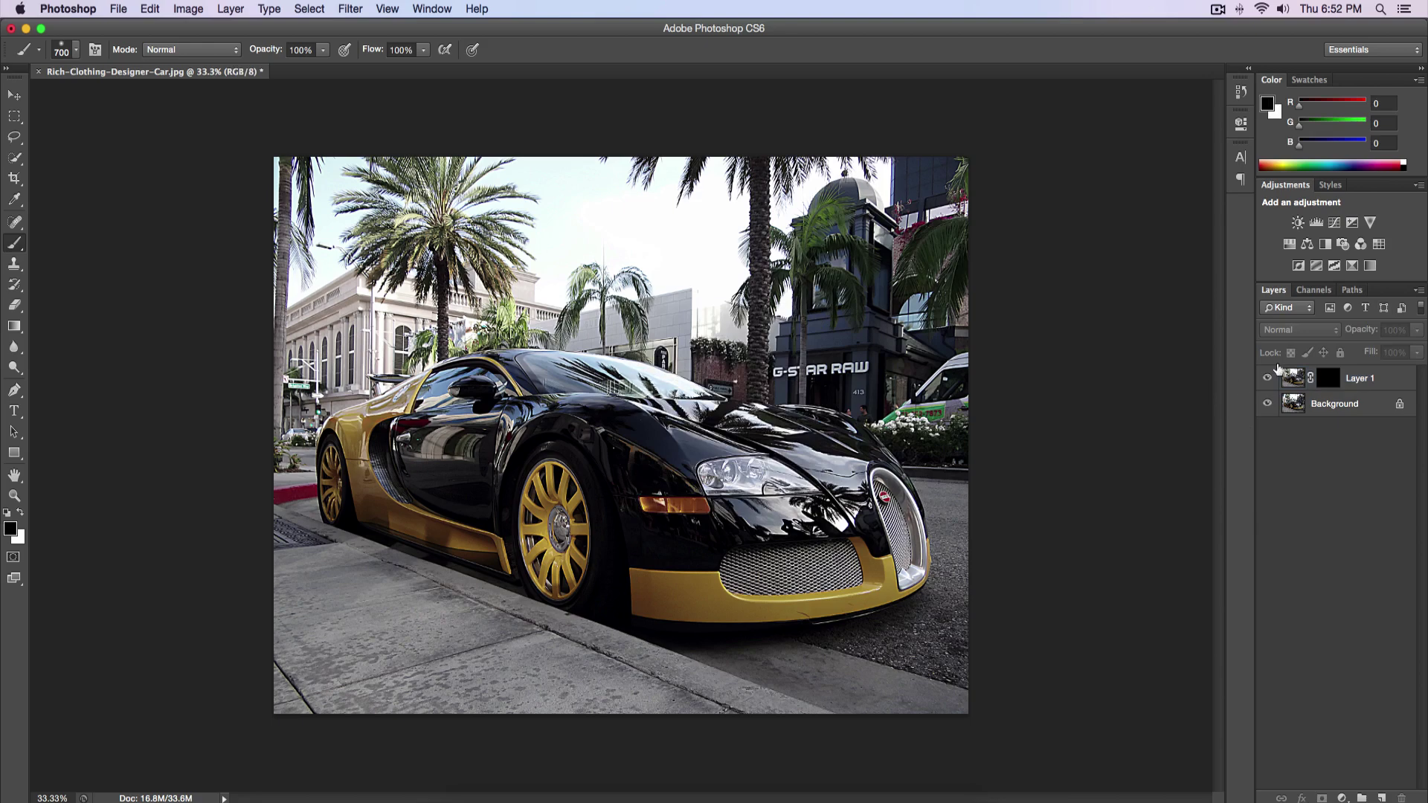
left_click(1321, 379)
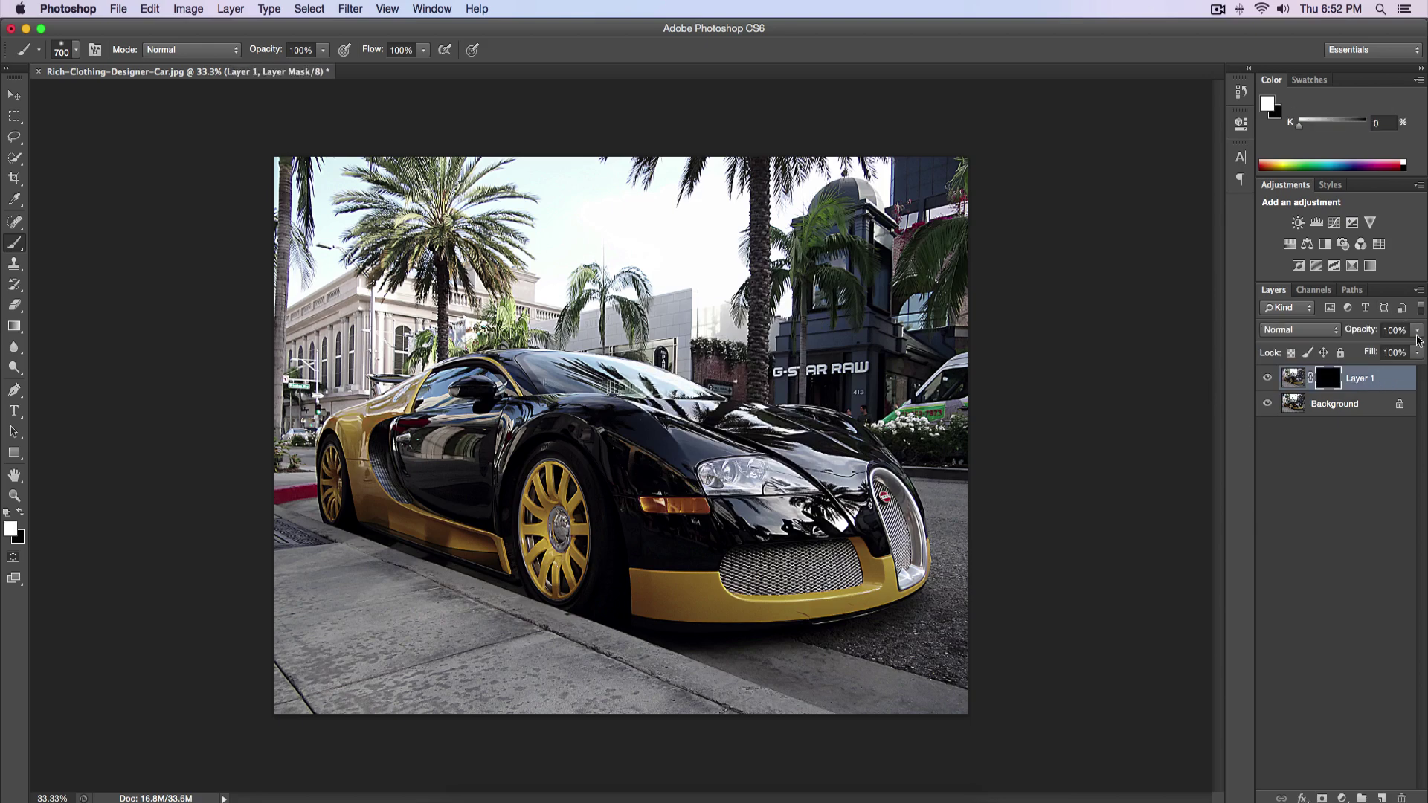
Lower Layer 1's opacity to about 30% and reselect its mask
left_click_drag(1418, 340, 1373, 347)
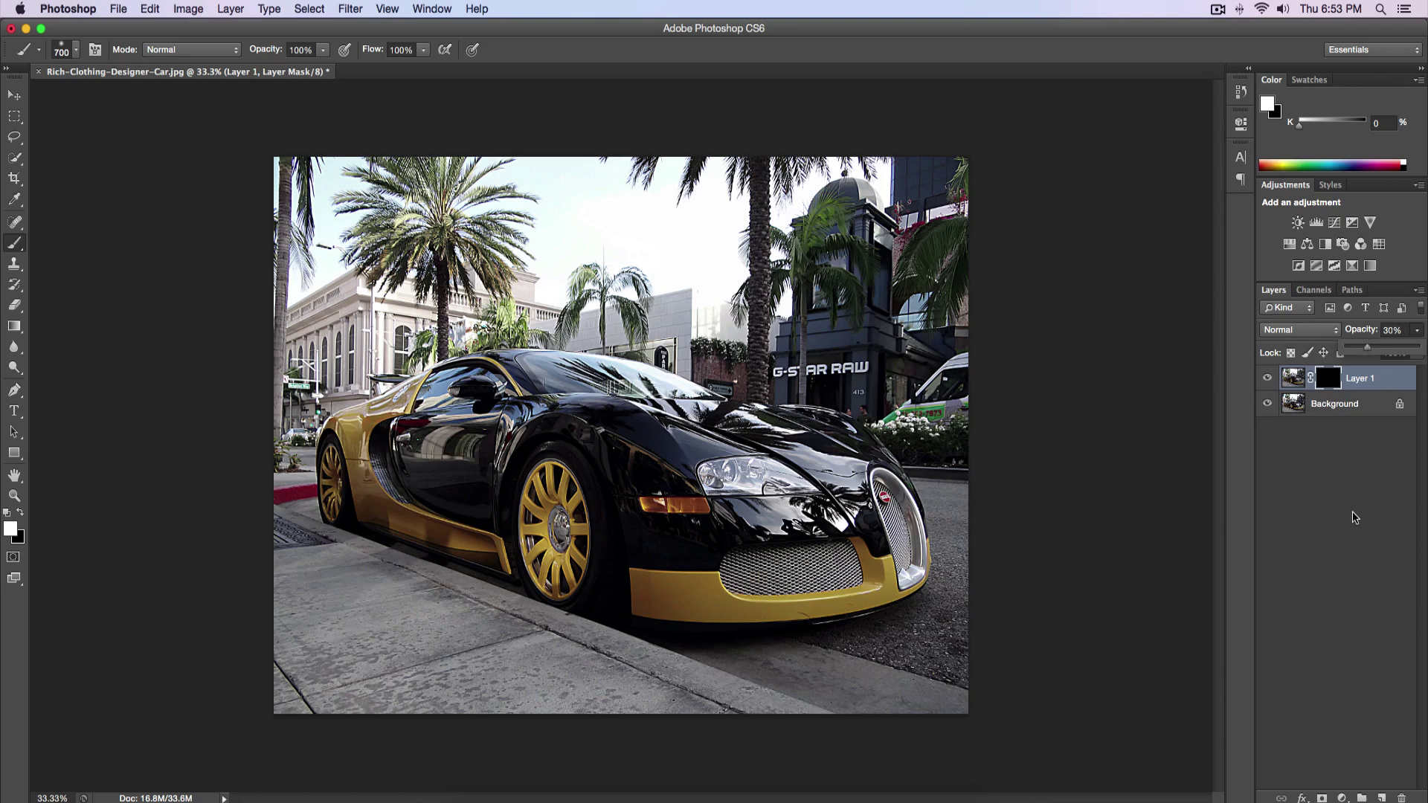
left_click(1355, 518)
left_click(1339, 378)
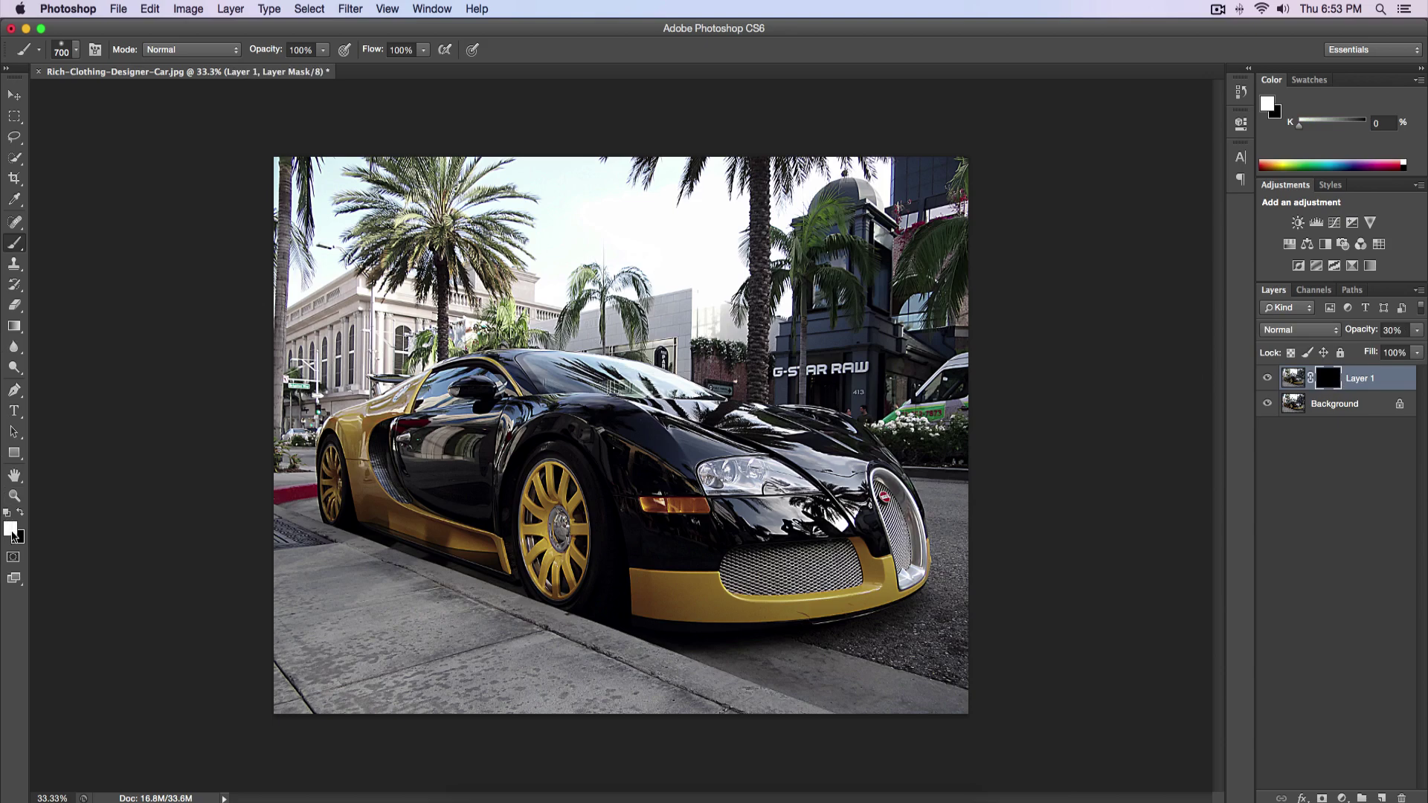
With white as the paint colour, paint the mask around the car to reveal the softened layer
left_click(21, 515)
left_click(21, 514)
left_click(21, 514)
left_click(21, 514)
left_click(21, 515)
left_click(20, 514)
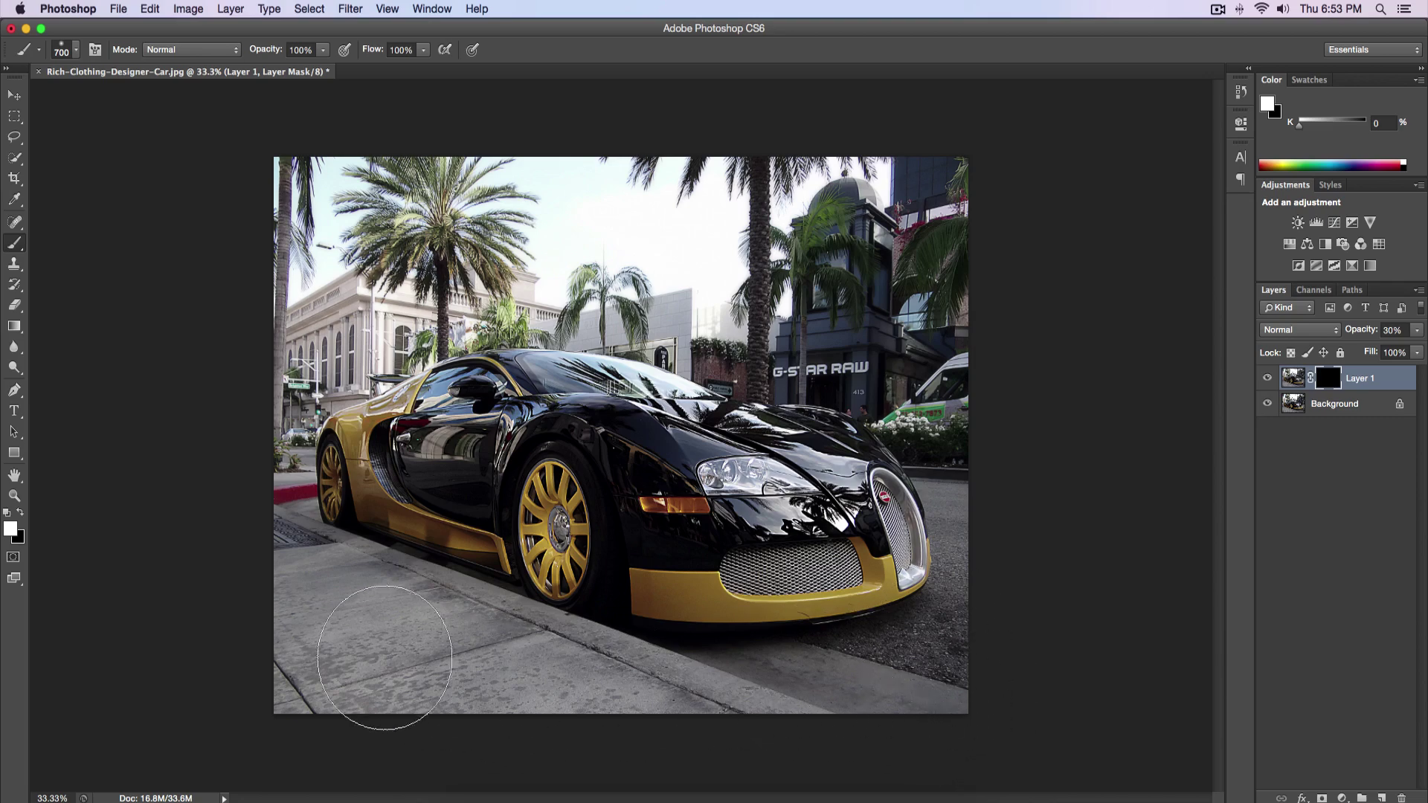
left_click_drag(474, 634, 956, 605)
Flatten the image from Layer 1's context menu into a single Background layer
right_click(1398, 383)
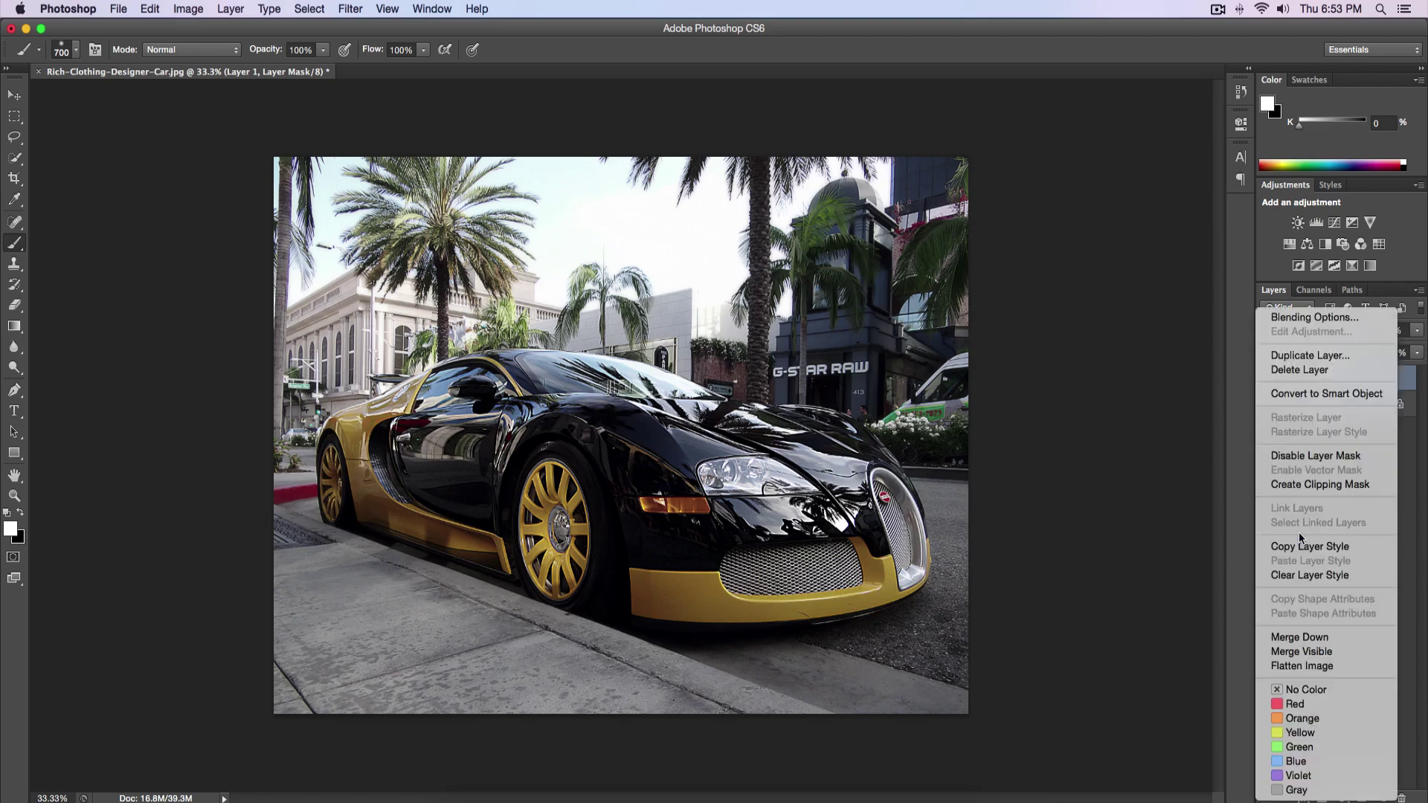
left_click(1300, 666)
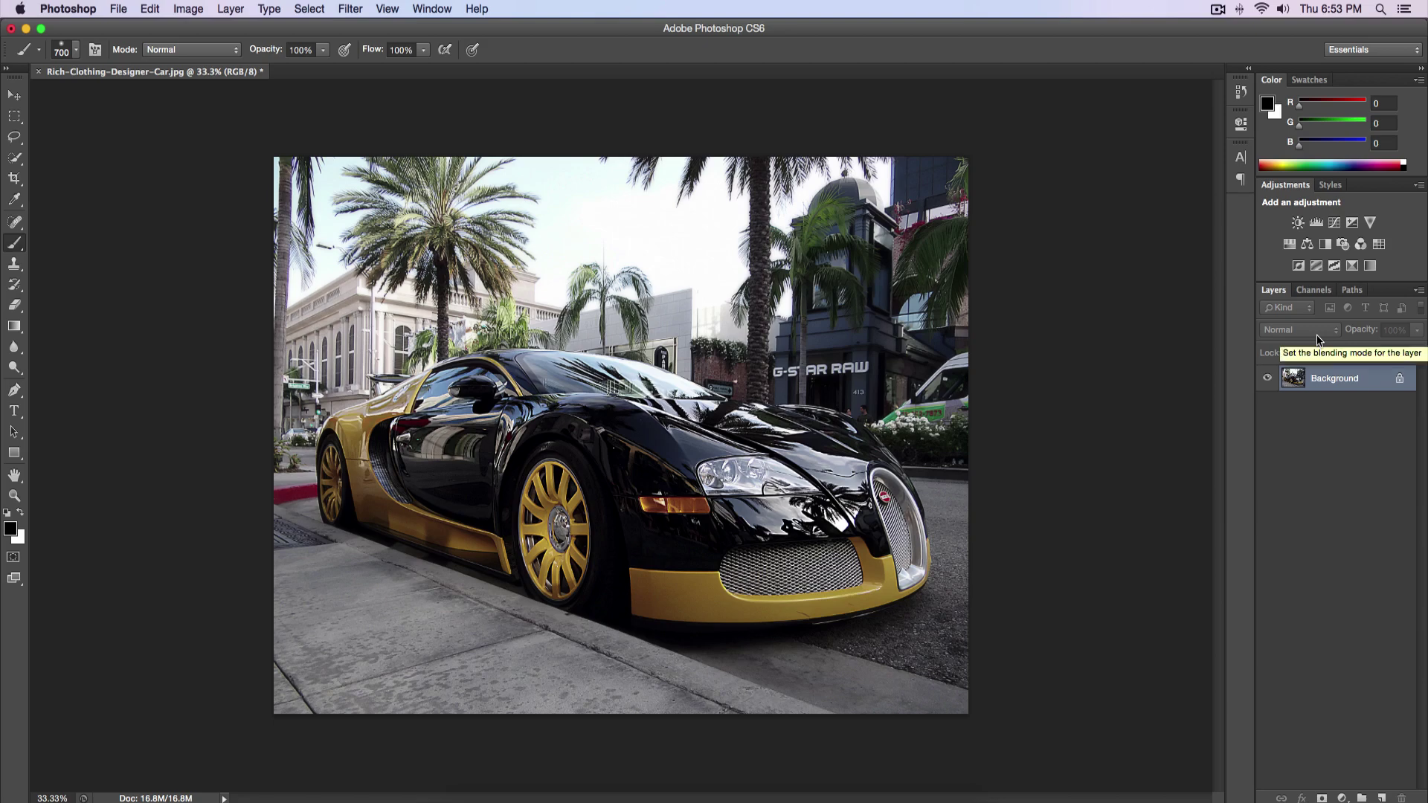
Sharpen the flattened Background with Unsharp Mask: amount 95%, radius 23.4 px, threshold 0
left_click(352, 10)
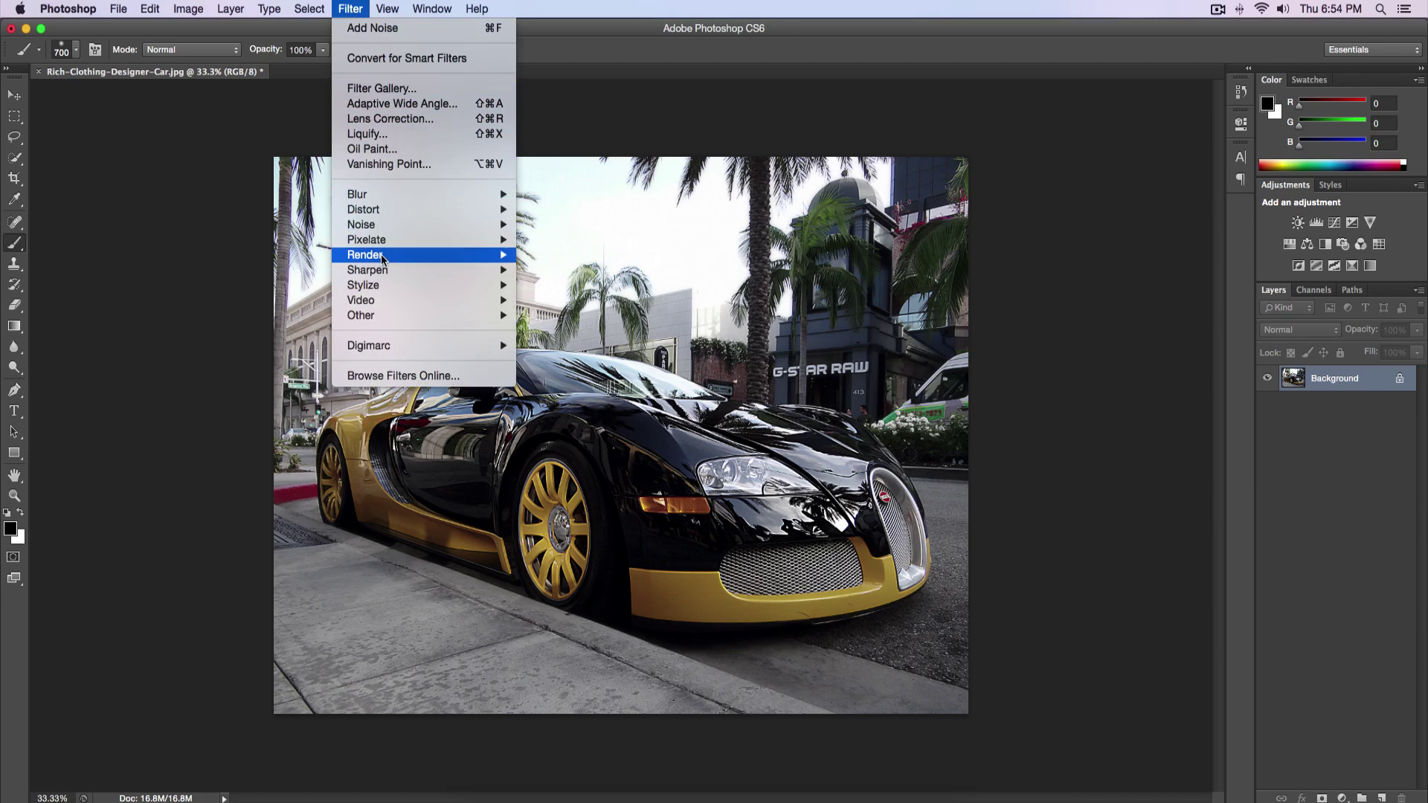
mouse_move(388, 318)
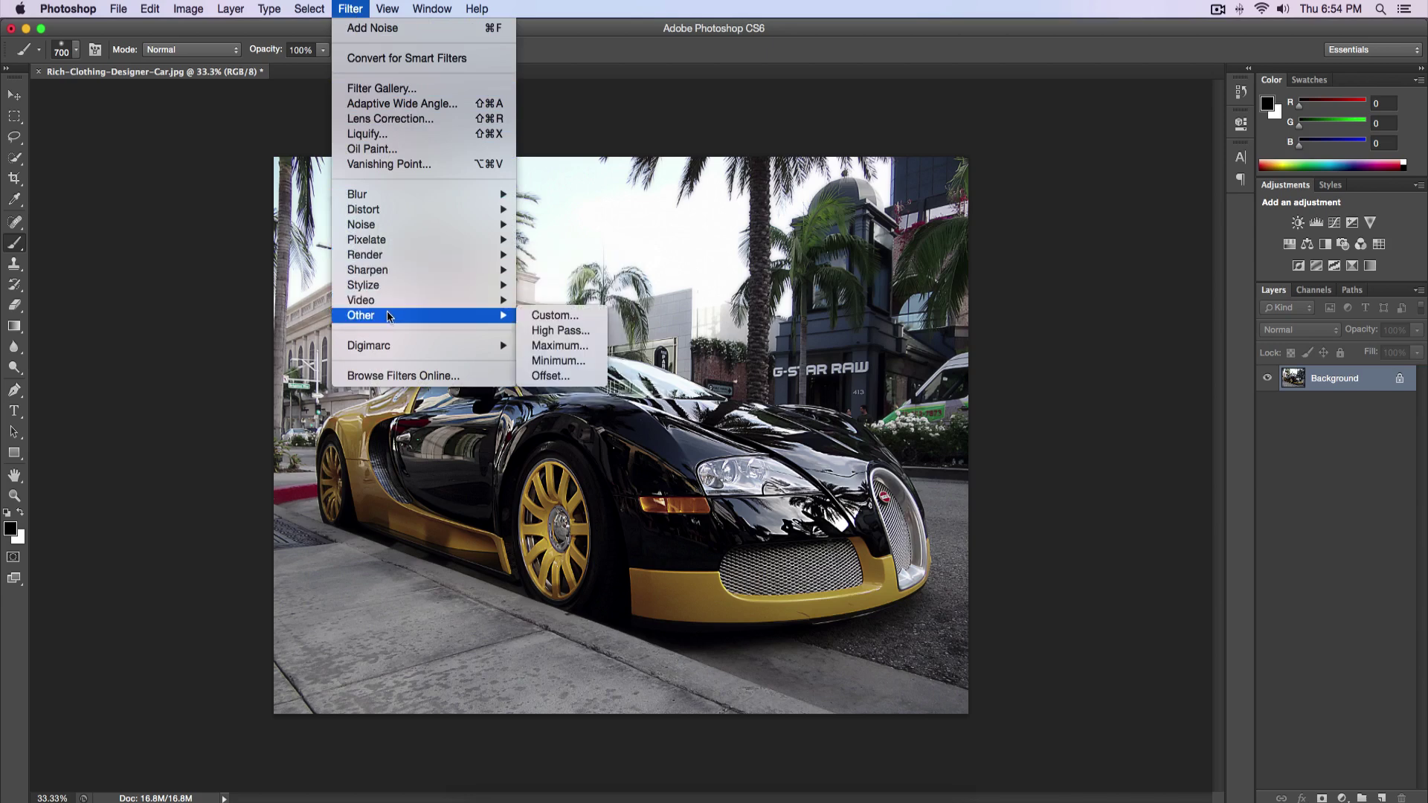
mouse_move(413, 271)
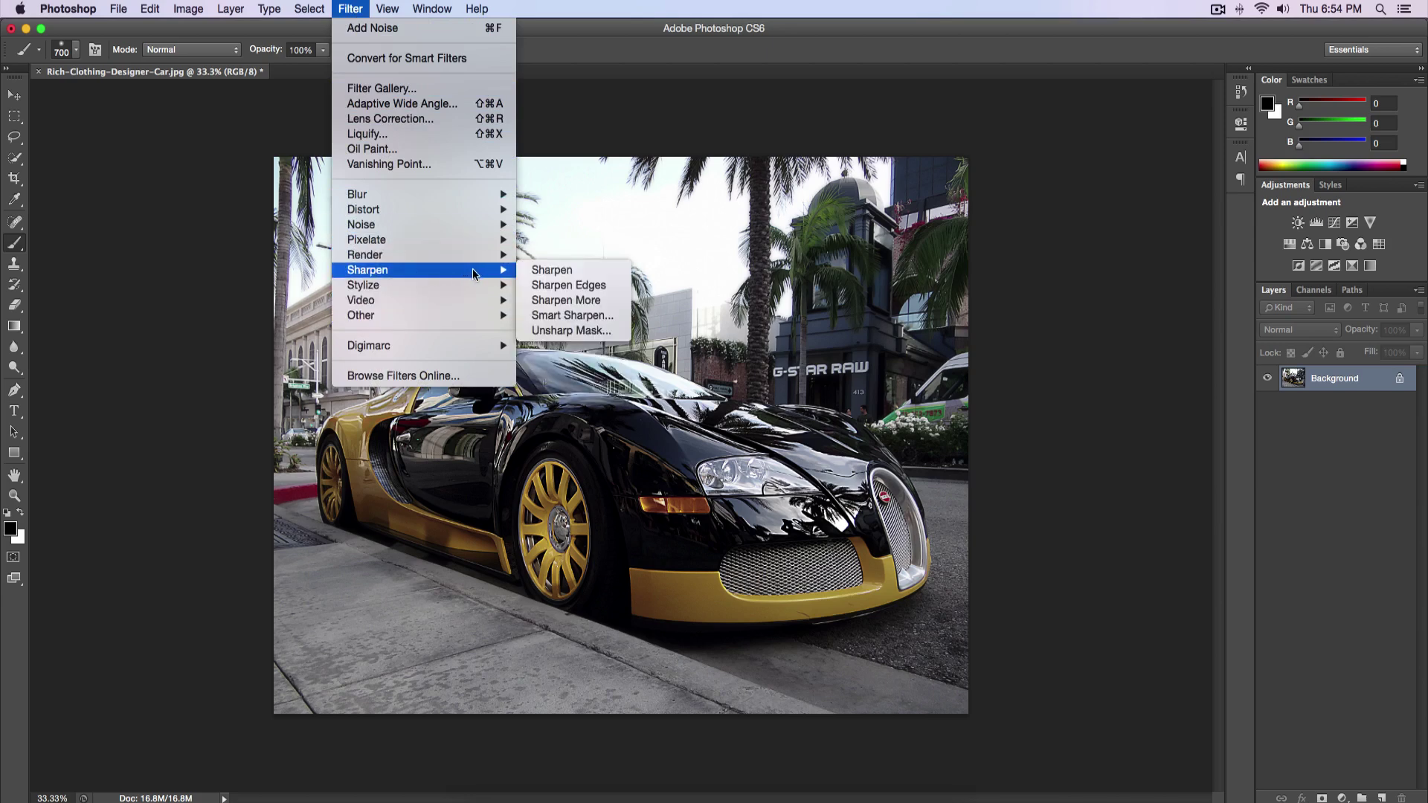
left_click(595, 331)
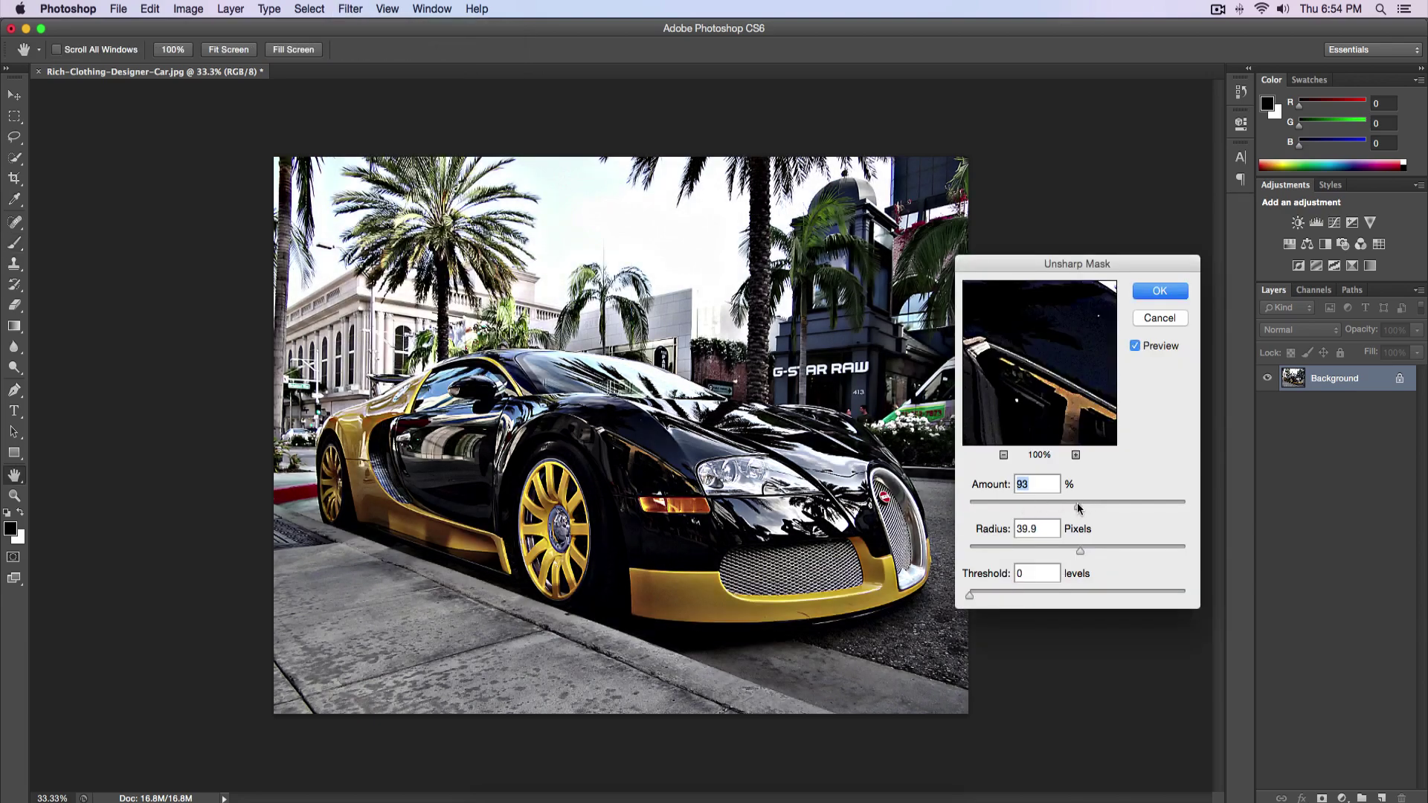
left_click_drag(1076, 502, 1042, 503)
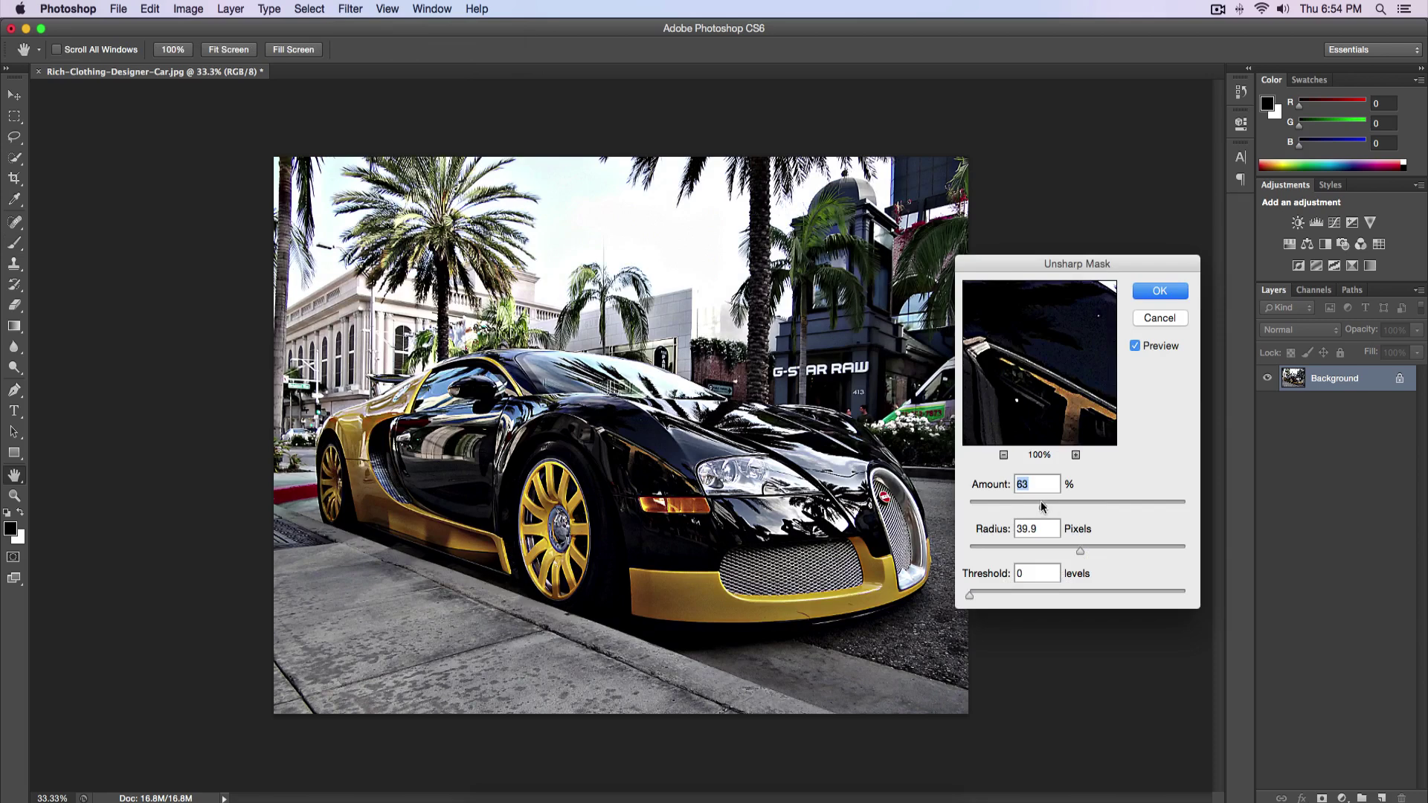
left_click_drag(1041, 503, 1081, 505)
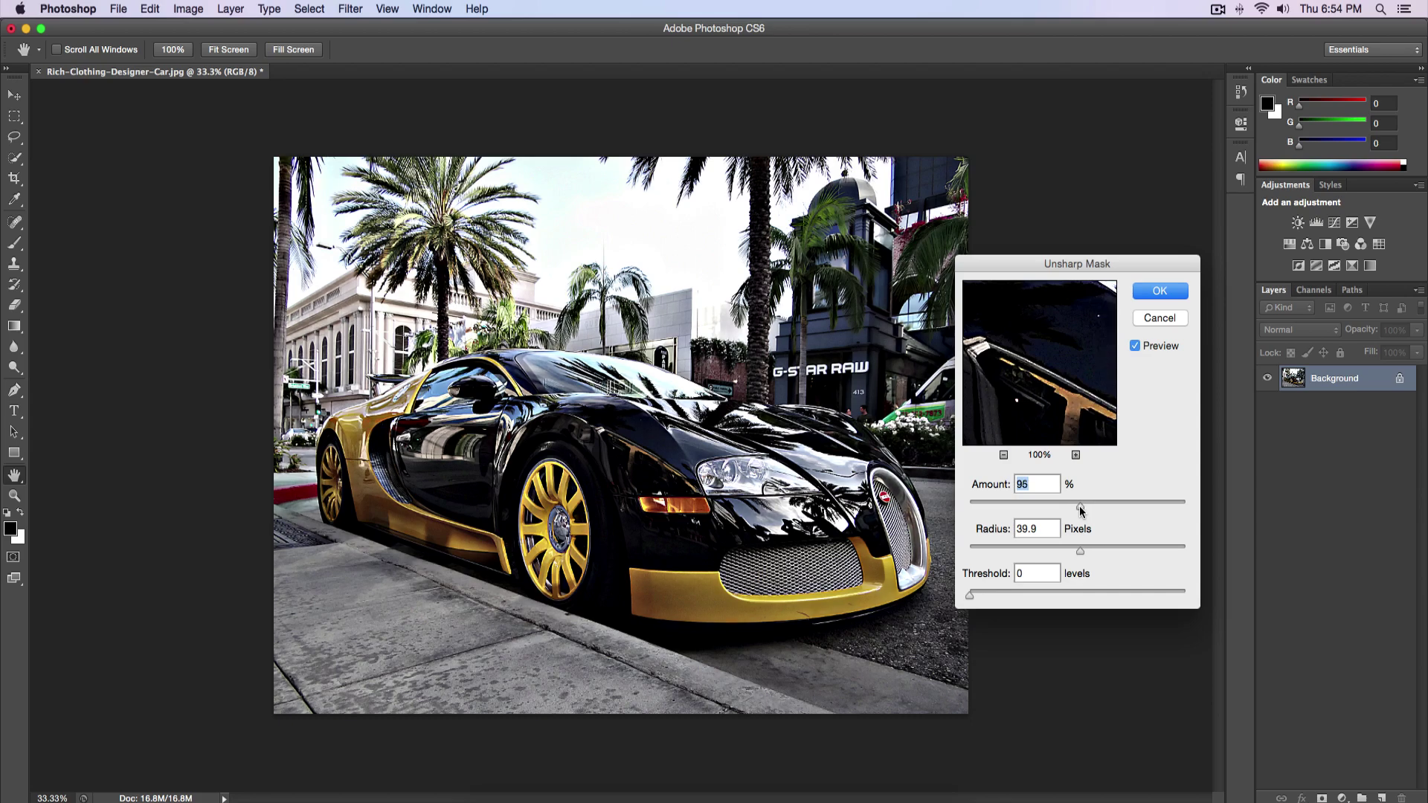
mouse_move(1081, 549)
left_mouse_down()
mouse_move(987, 538)
mouse_move(1203, 556)
mouse_move(1065, 548)
left_mouse_up()
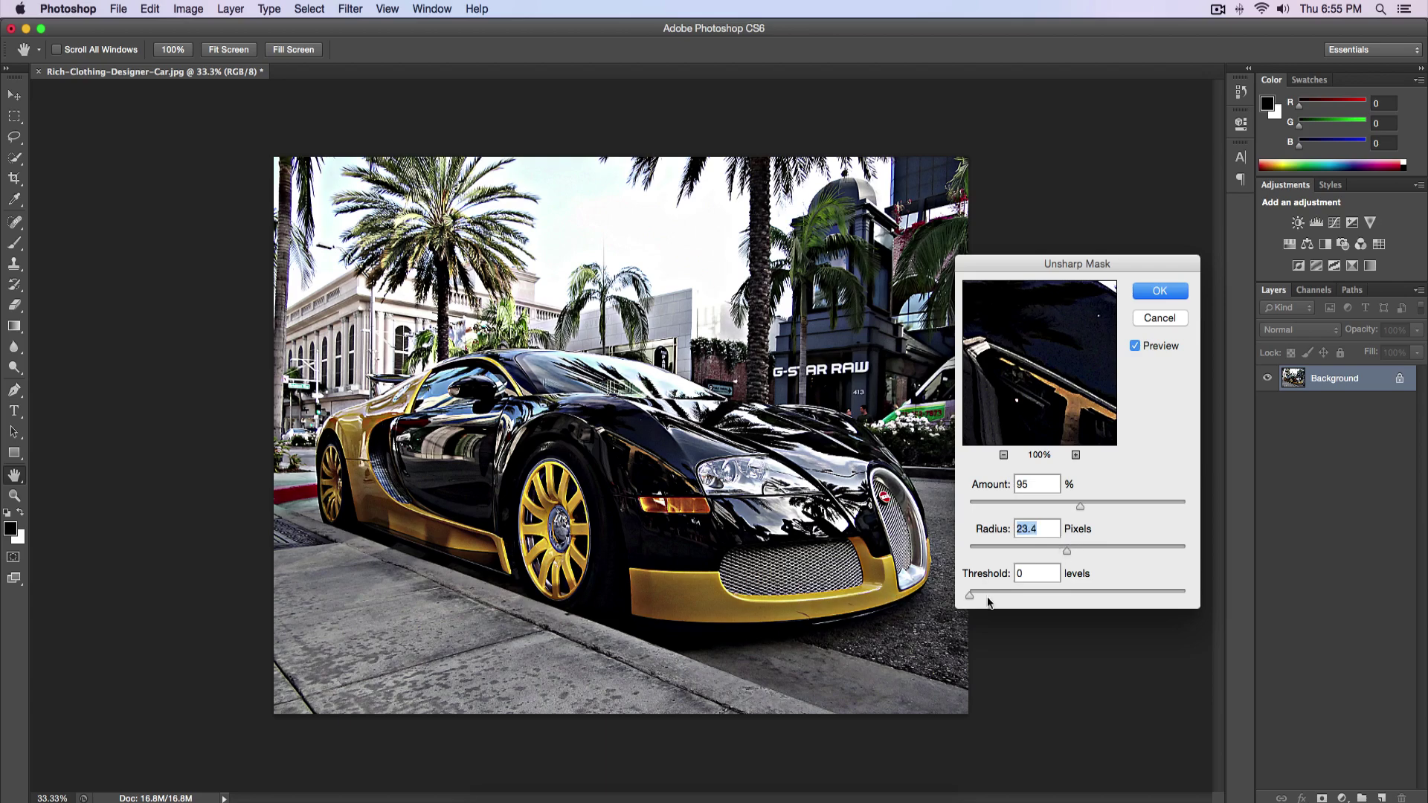
left_click(1151, 293)
key("b")
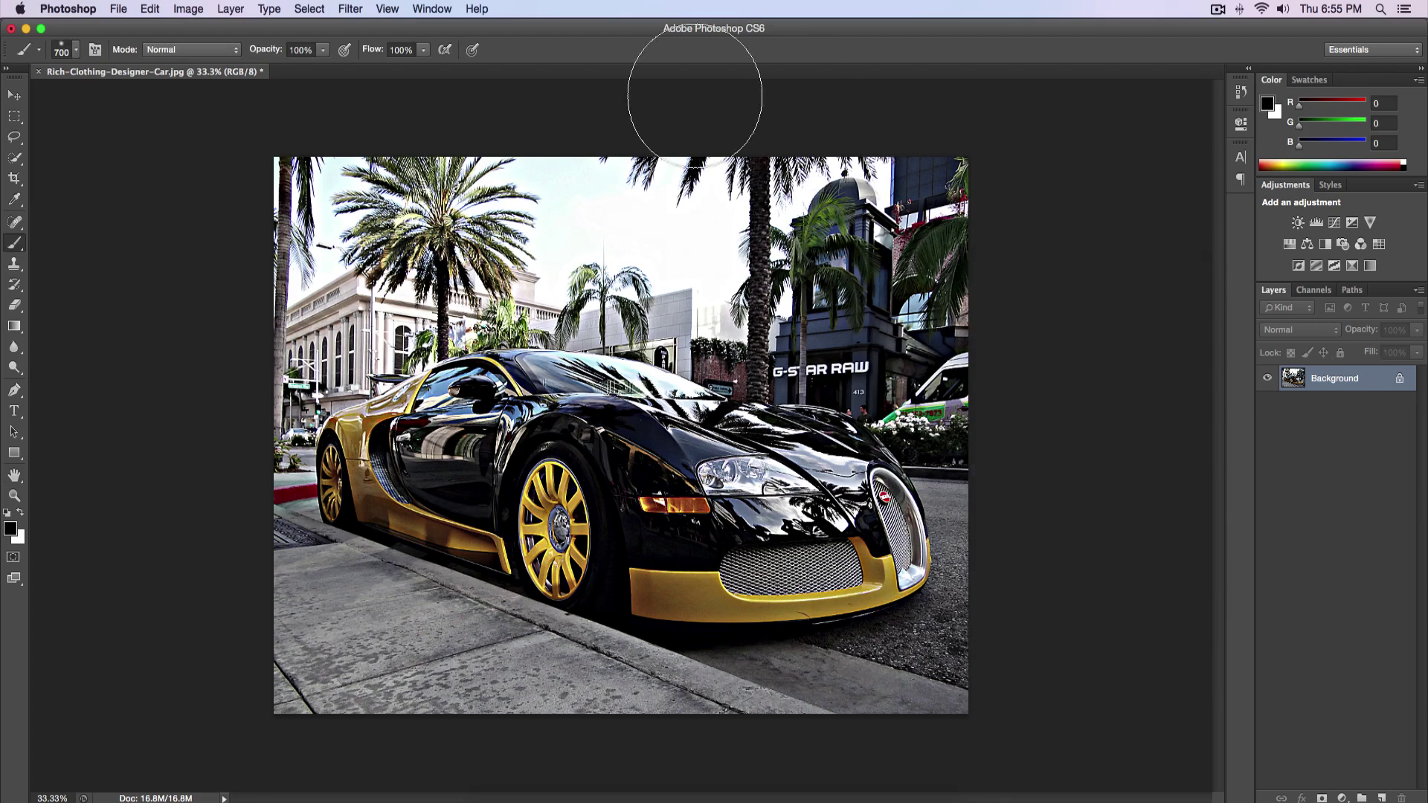
Duplicate the sharpened Background onto a new Layer 1 with Cmd+J
key("super+j")
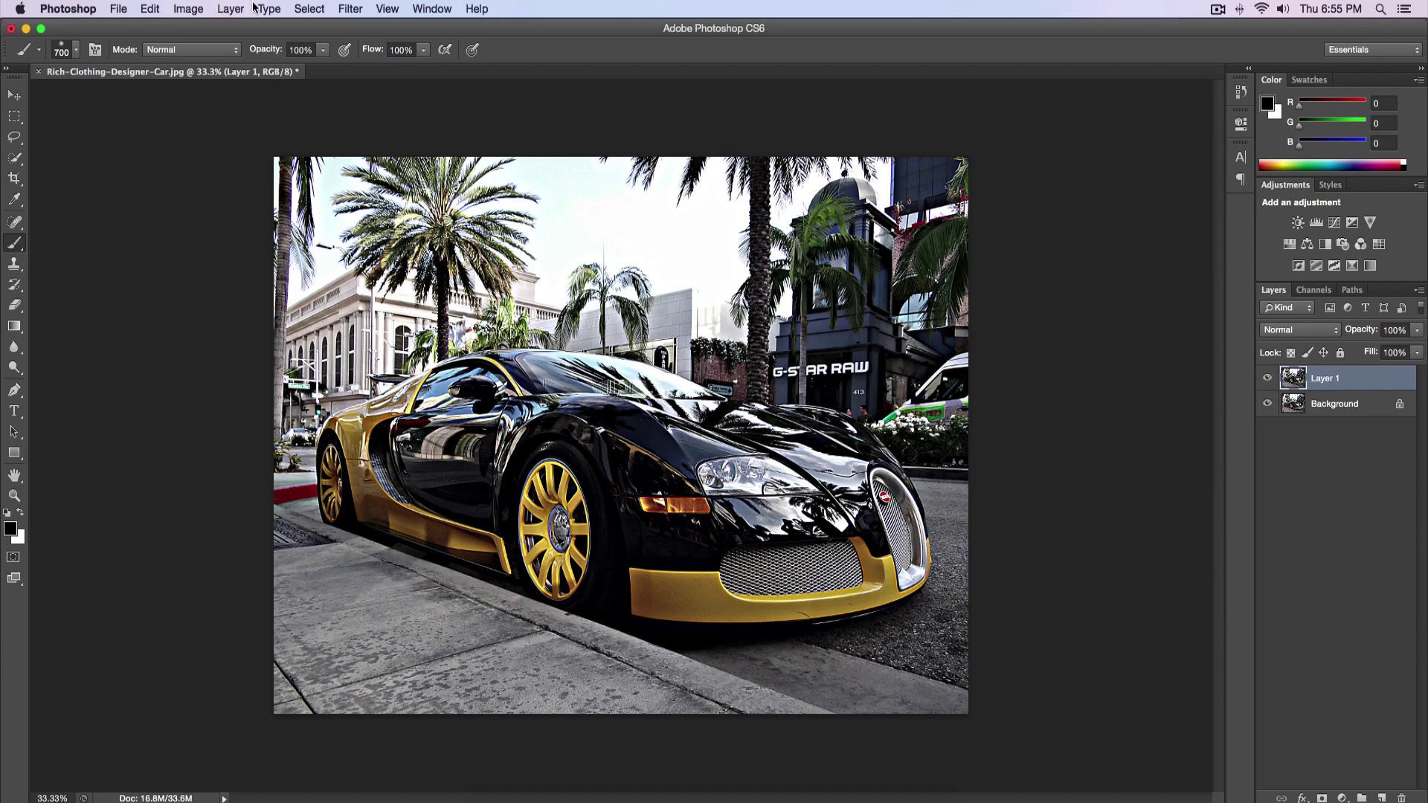
left_click(201, 9)
mouse_move(210, 58)
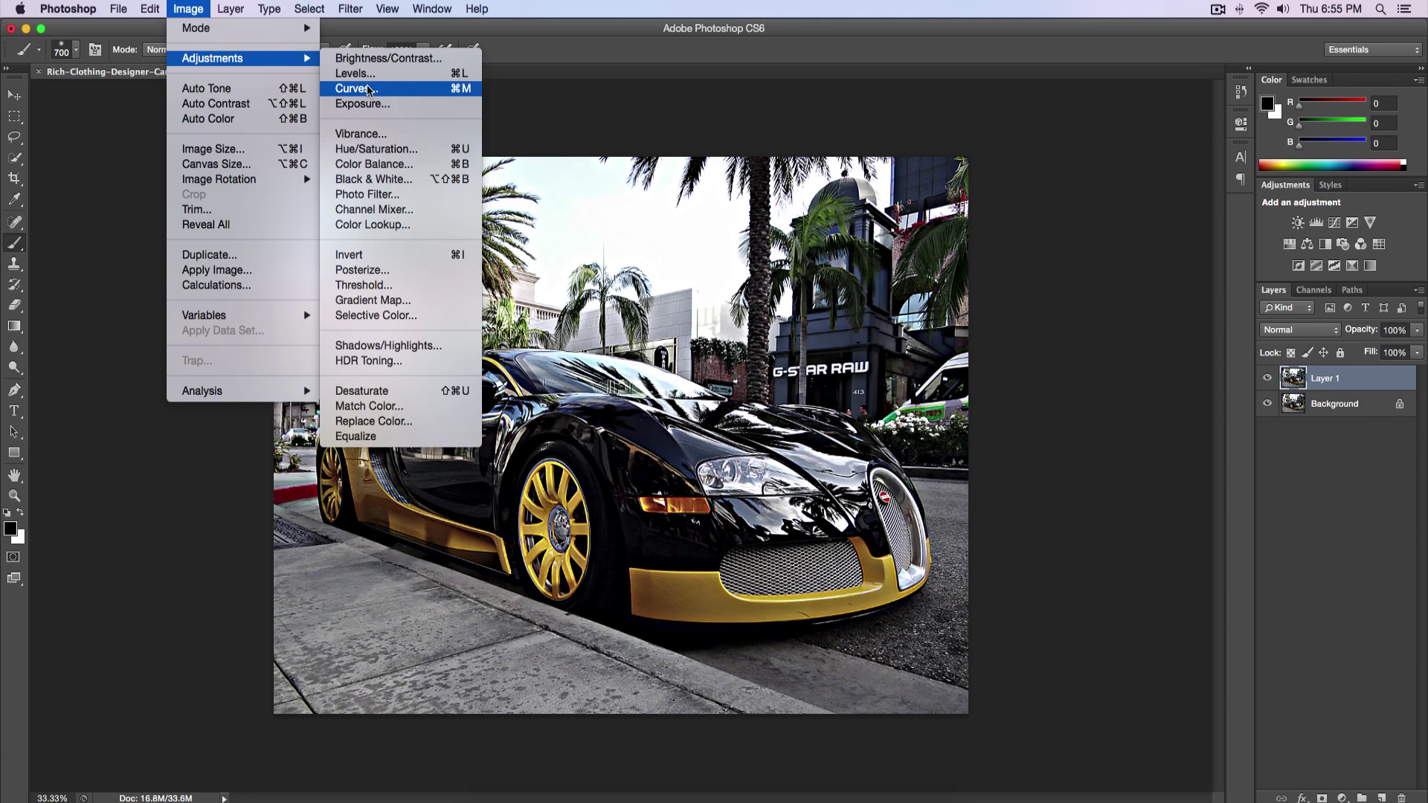
Apply a Curves S-curve to Layer 1 with points at 53→40 and 194→207
left_click(355, 89)
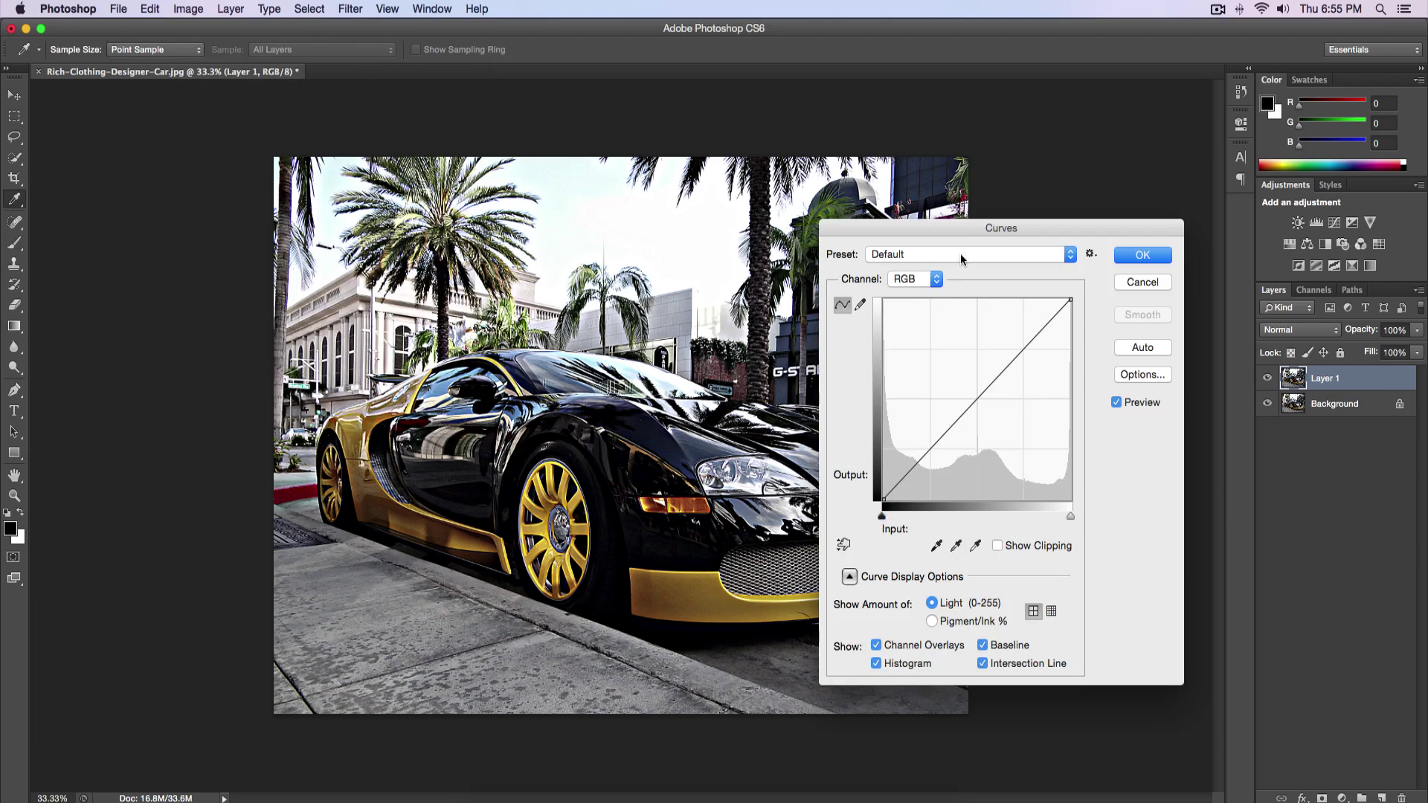
left_click_drag(960, 222, 1075, 151)
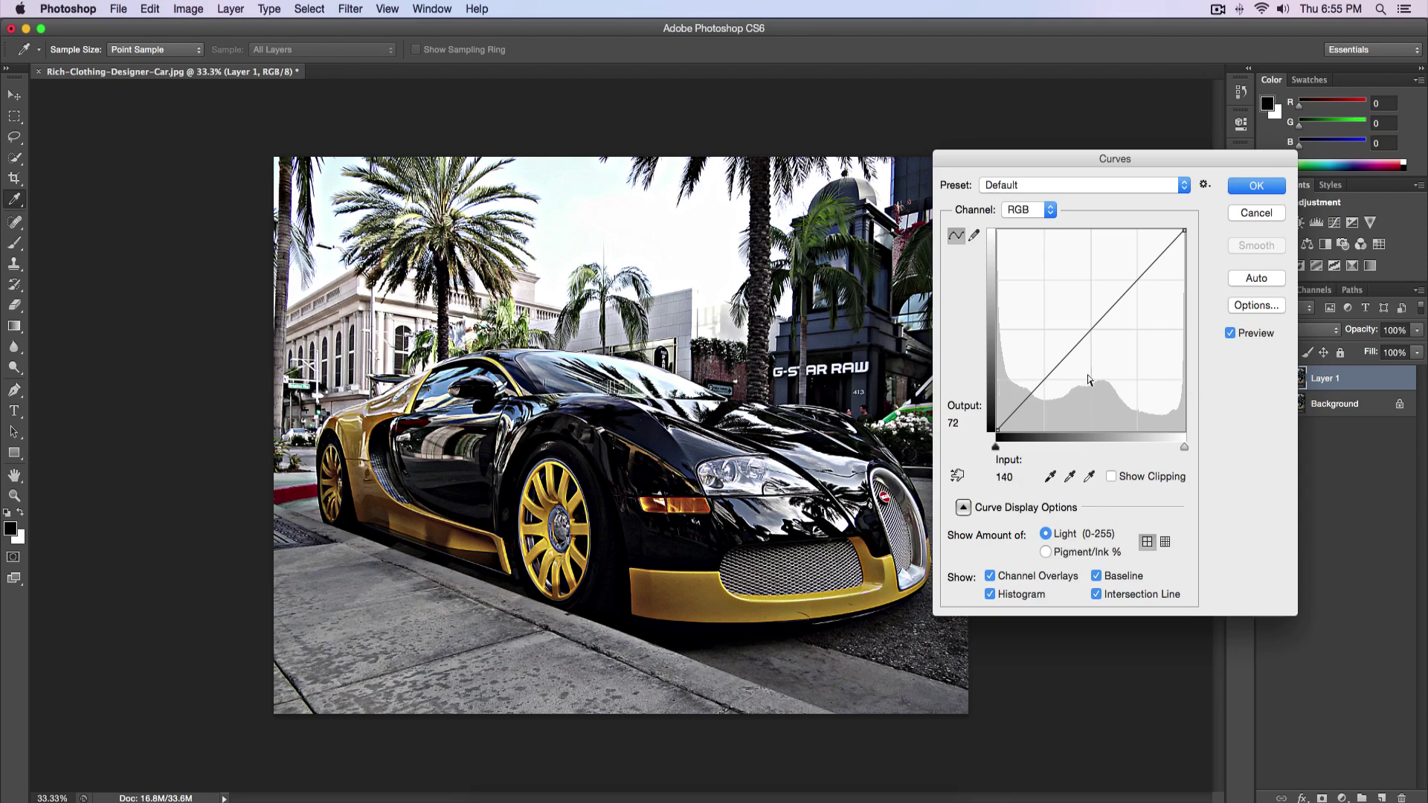
left_click(1034, 389)
left_click_drag(1034, 390, 1036, 400)
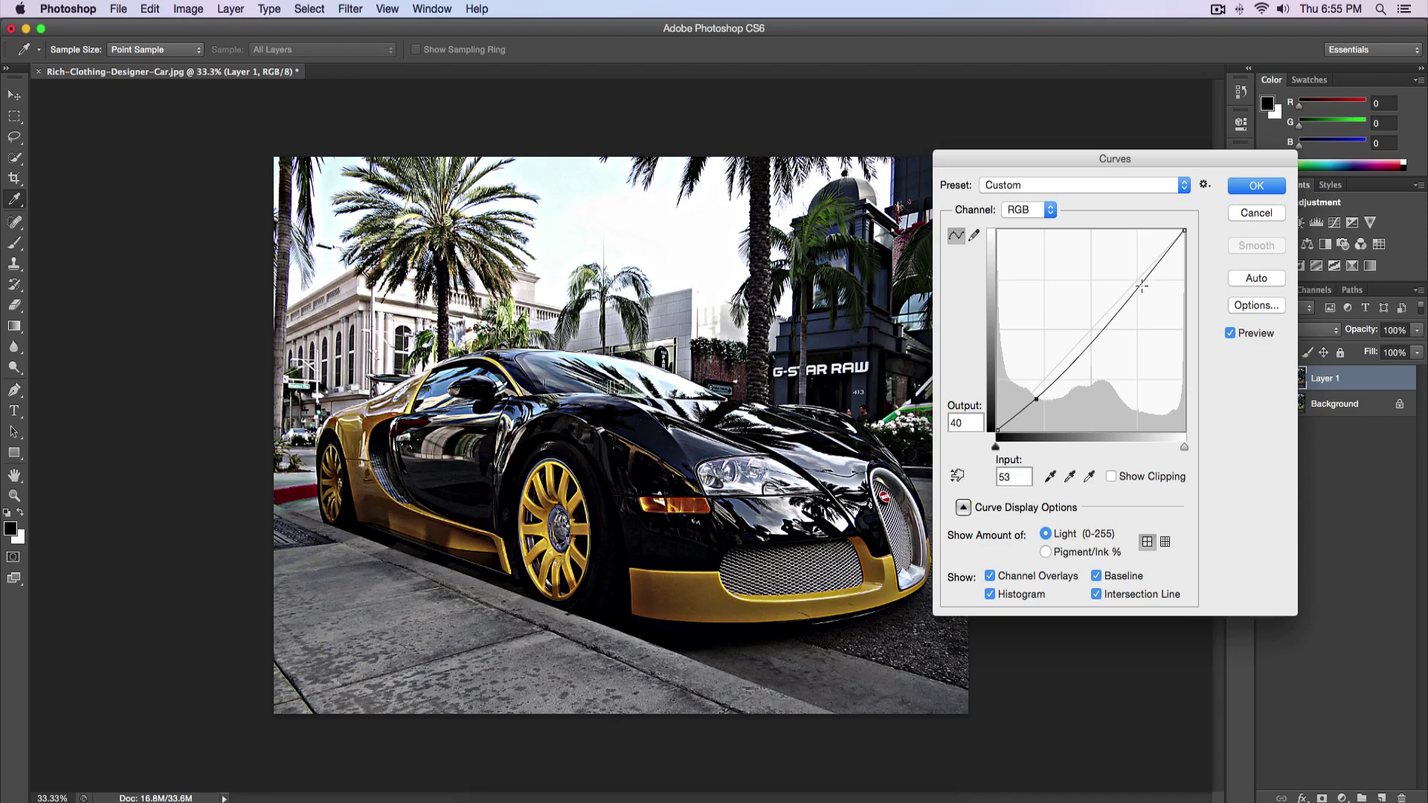
left_click_drag(1141, 278, 1140, 268)
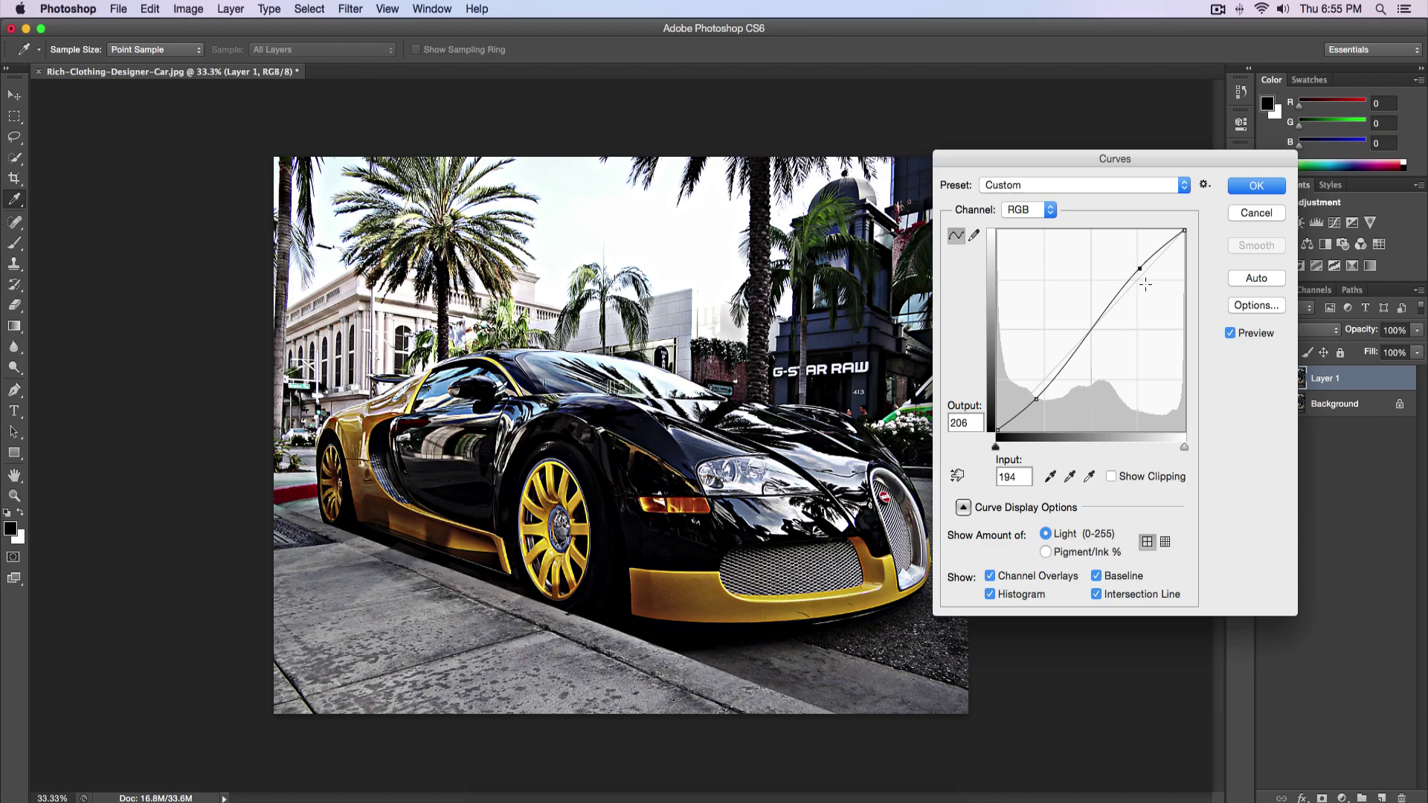
left_click_drag(1139, 266, 1139, 266)
left_click(1263, 193)
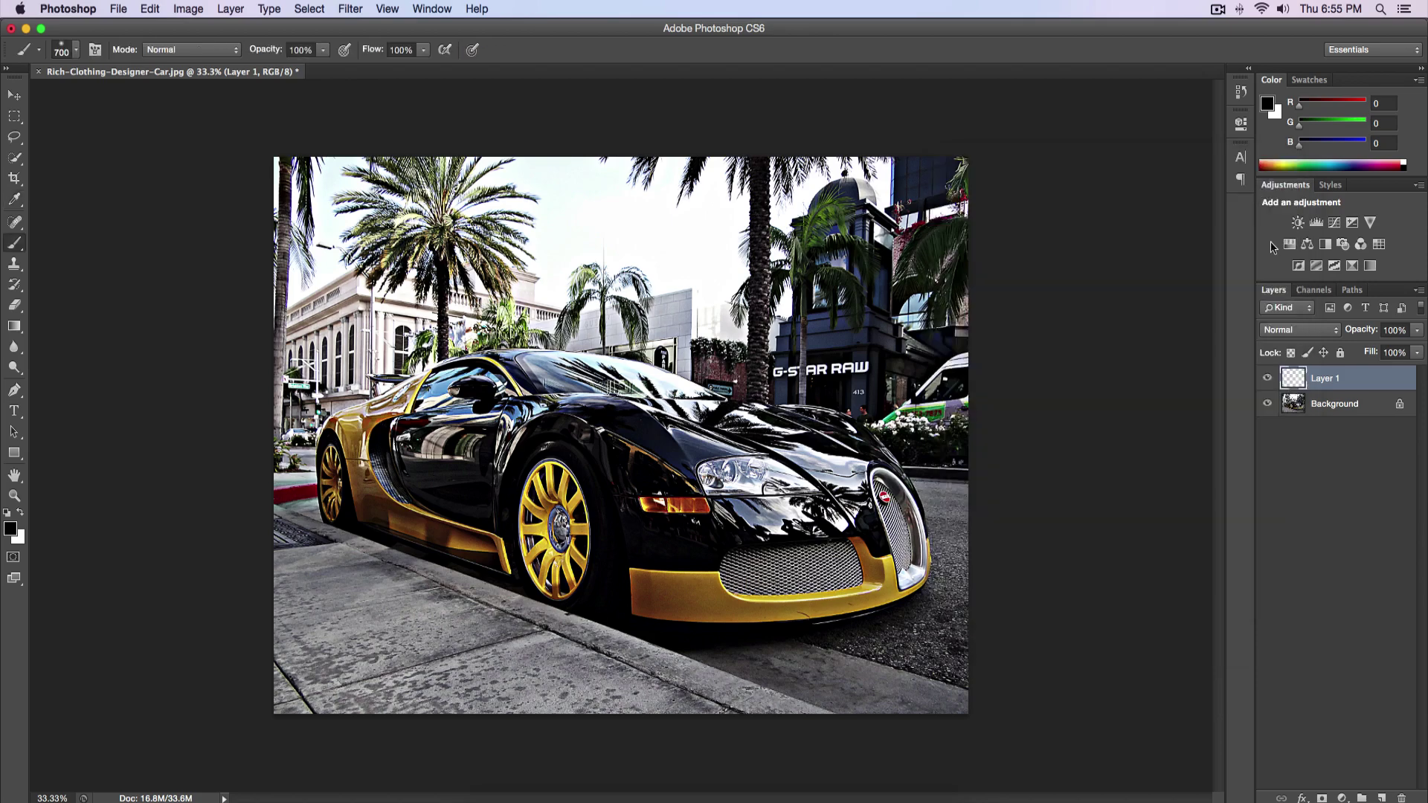
Flatten Layer 1 into the Background and view the image at 100%
right_click(1367, 377)
left_click(1273, 666)
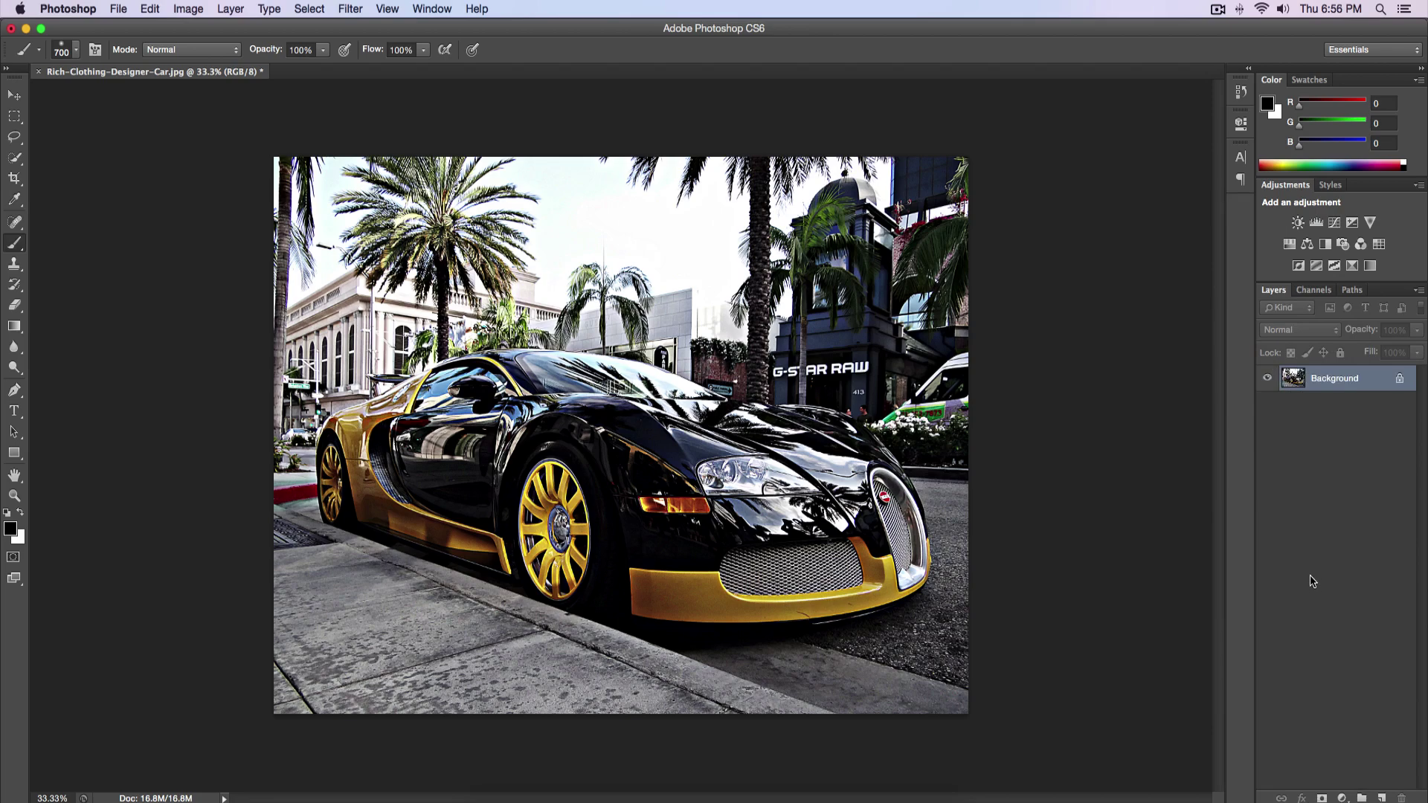
key("super+plus")
key("super+plus")
key("super+plus")
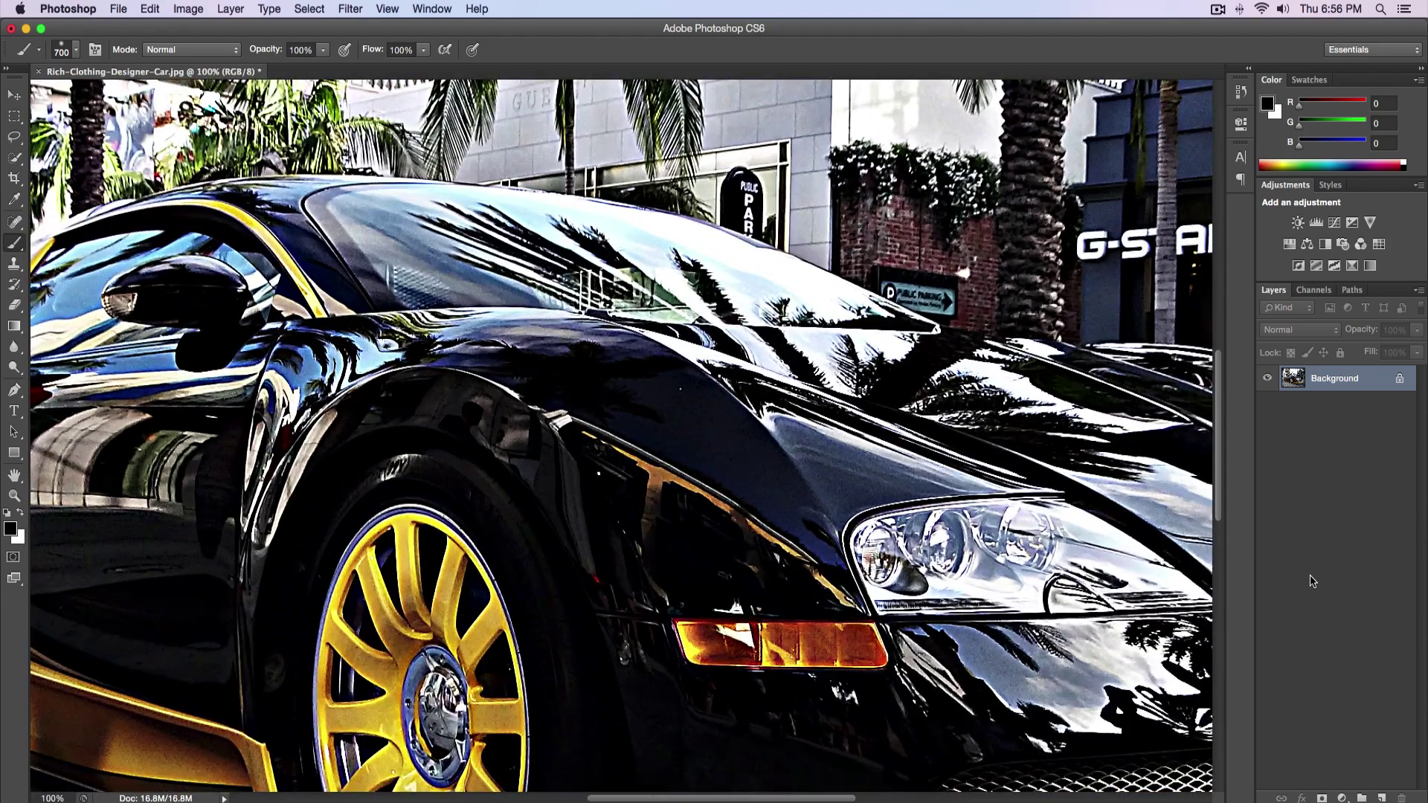
Pan around the finished photo at 100%, fit it on screen, and select the Move tool
scroll(970, 307, "up", 4)
scroll(971, 308, "right", 6)
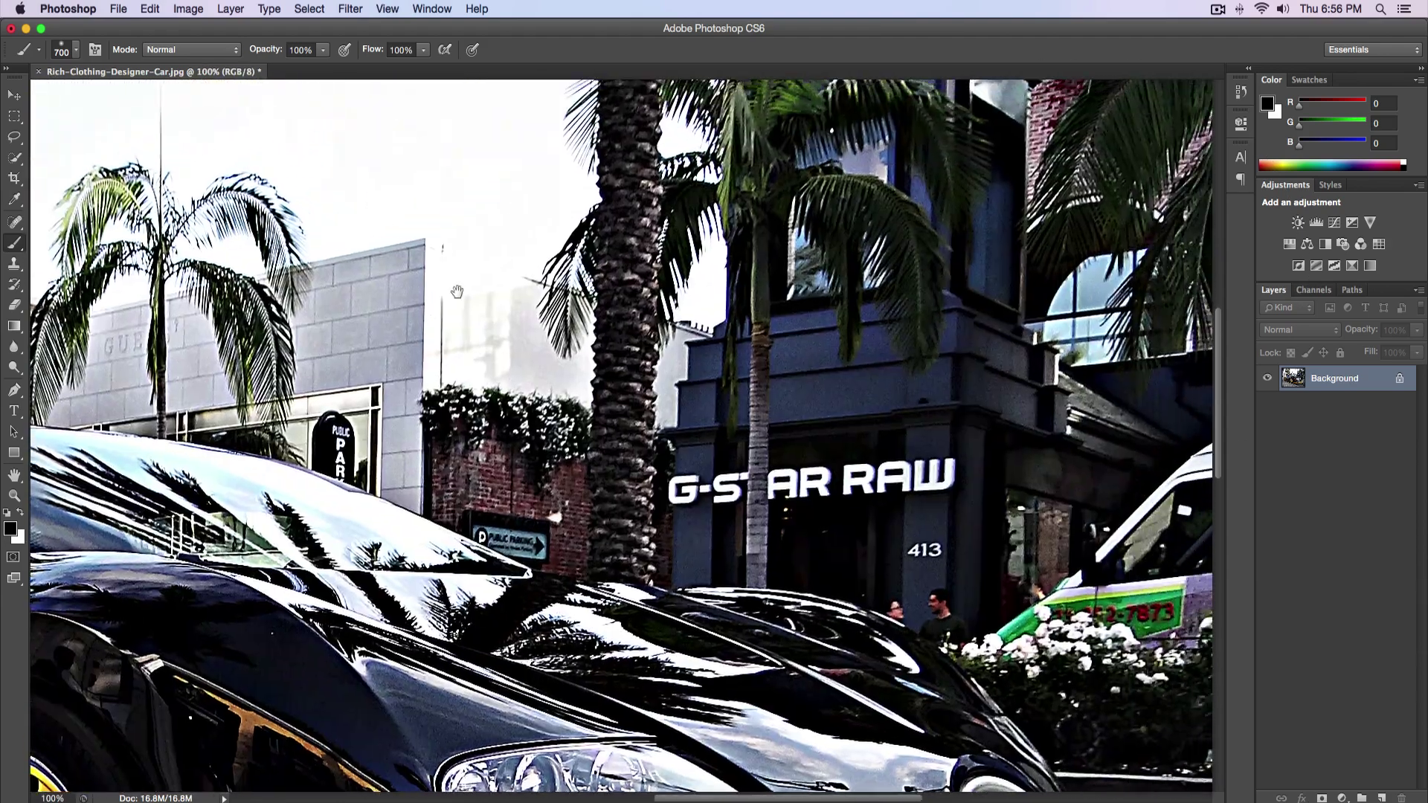
scroll(514, 390, "down", 4)
scroll(514, 389, "left", 10)
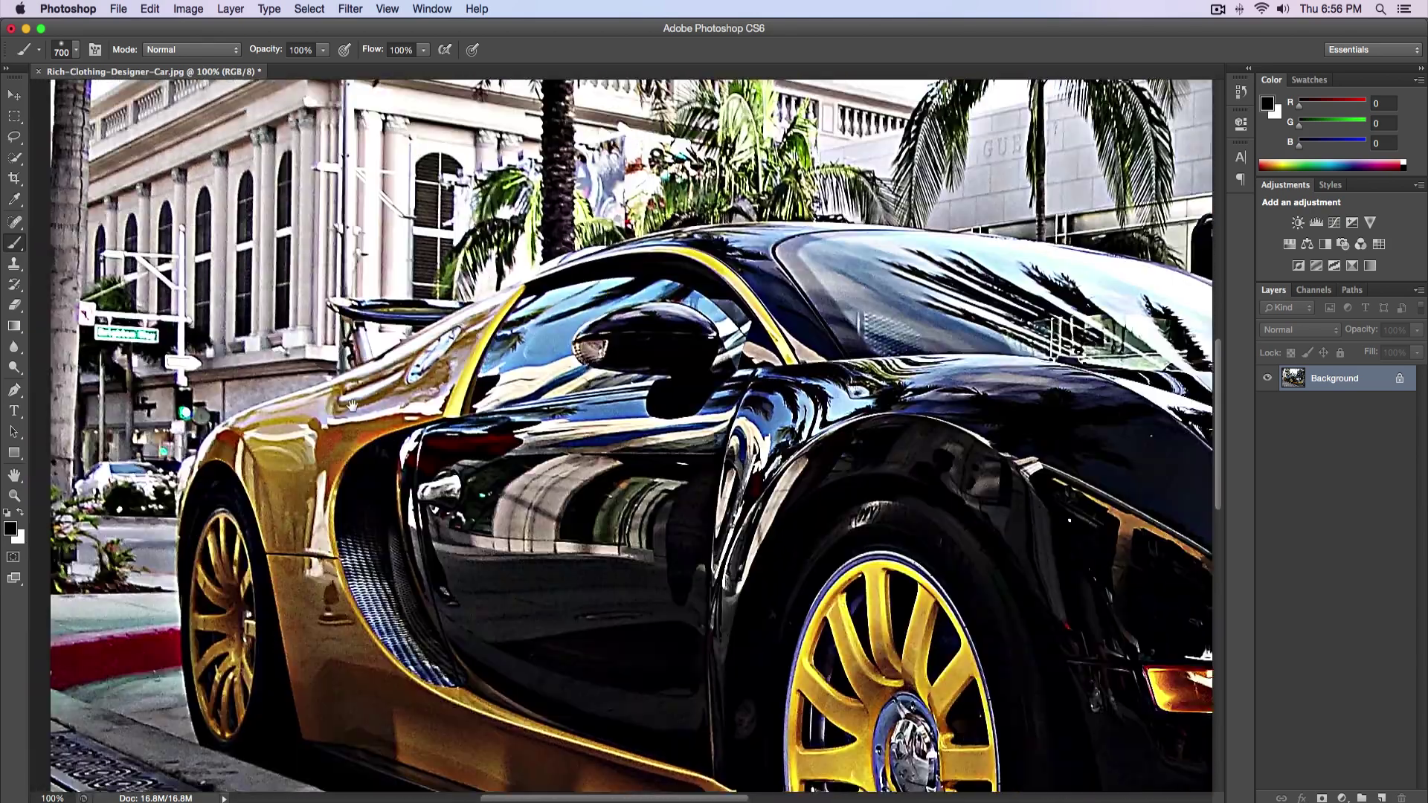
key("super+0")
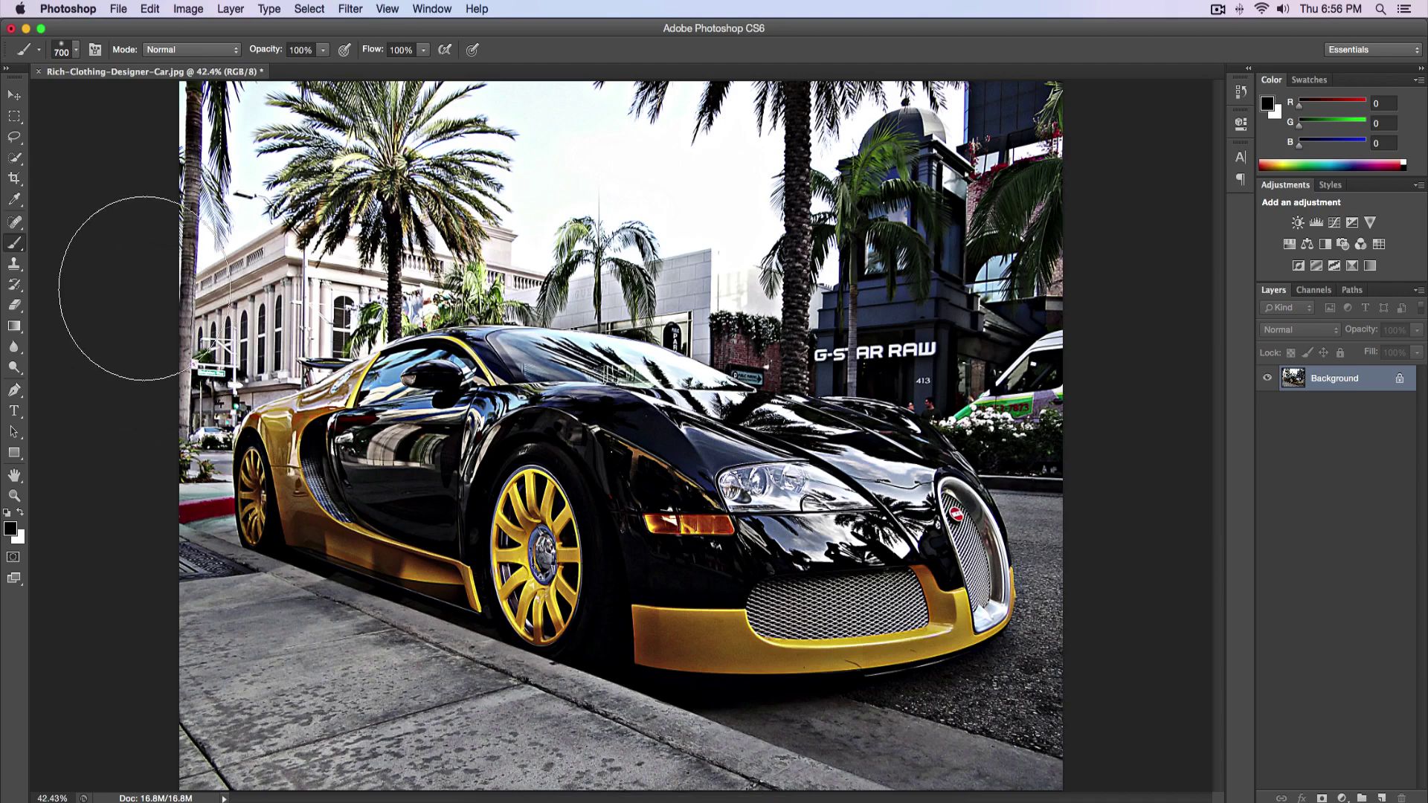
left_click(15, 98)
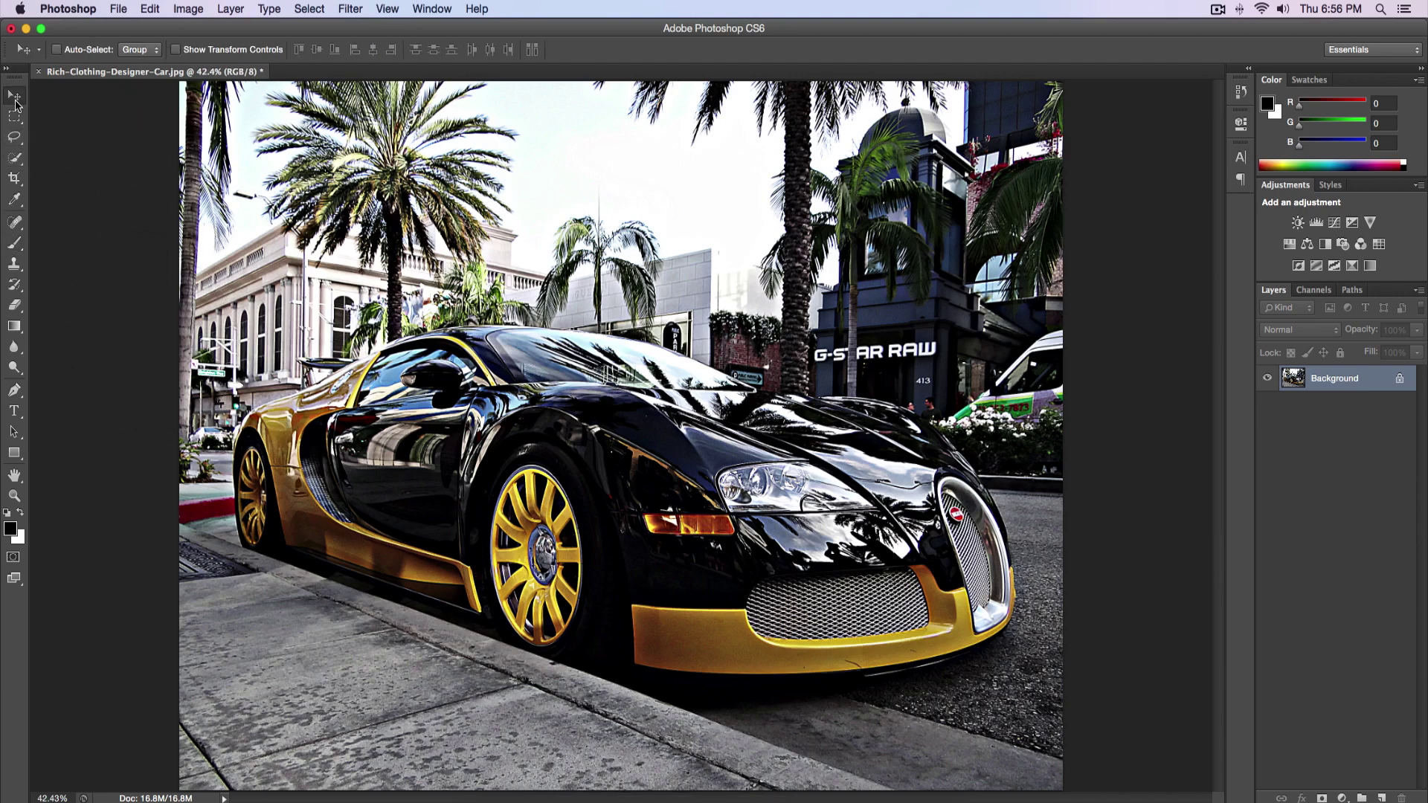